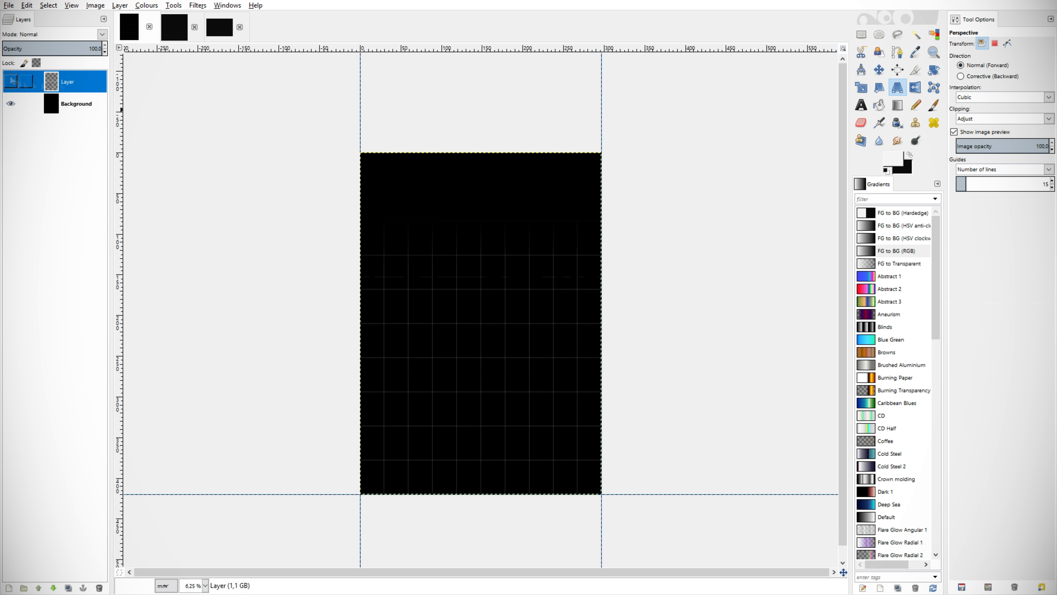
- Paste the perspective grid as its own layer aligned to the canvas bottom
key("ctrl+v")
key("ctrl+shift+n")
key("q")
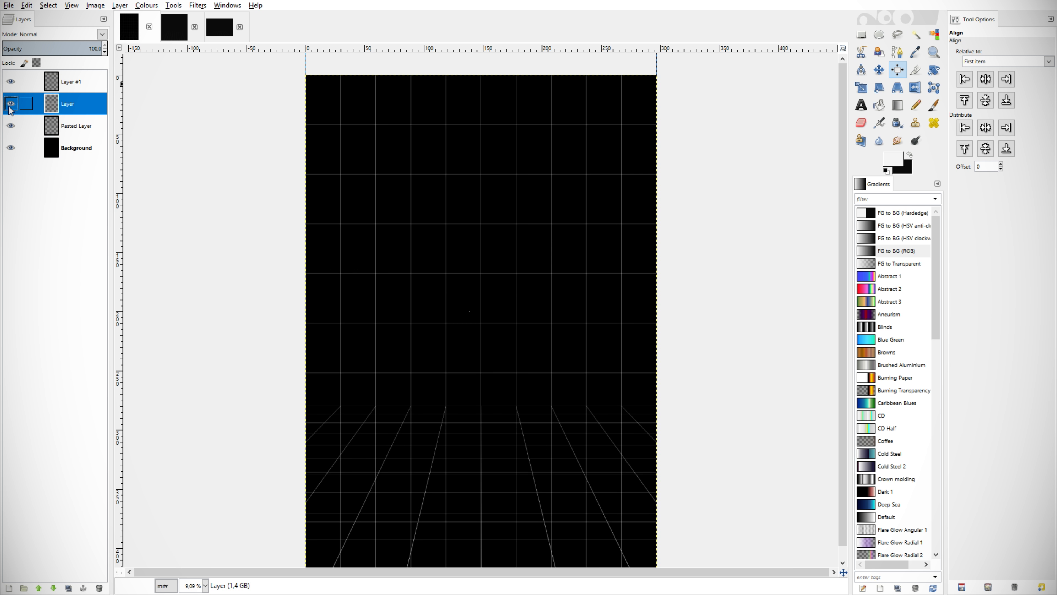
left_click(67, 123)
key("r")
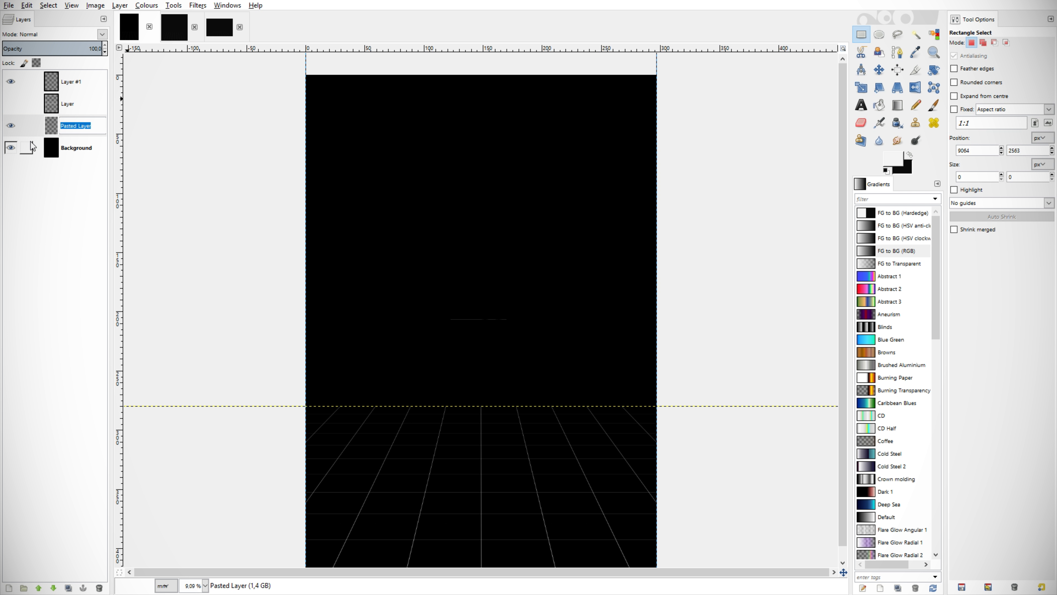
type("Bottom gg")
- Rename the pasted grid layer to Bottom Grid
key("BackSpace")
key("BackSpace")
type("Grid")
key("Return")
- Move Layer #1 below the layer named Layer in the Layers panel
key("plus")
key("Up")
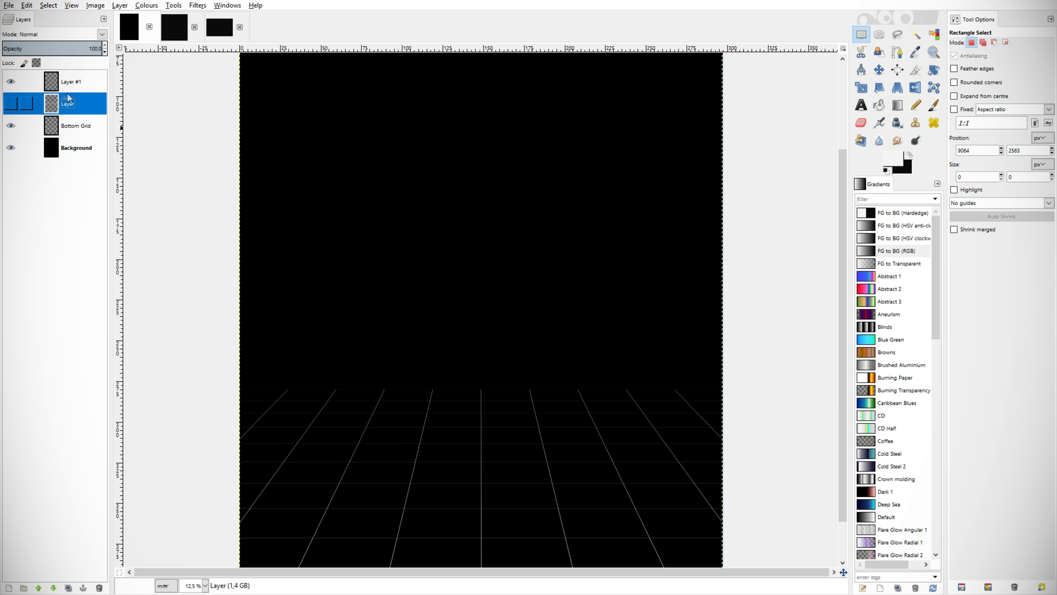
key("Up")
left_click_drag(71, 85, 68, 110)
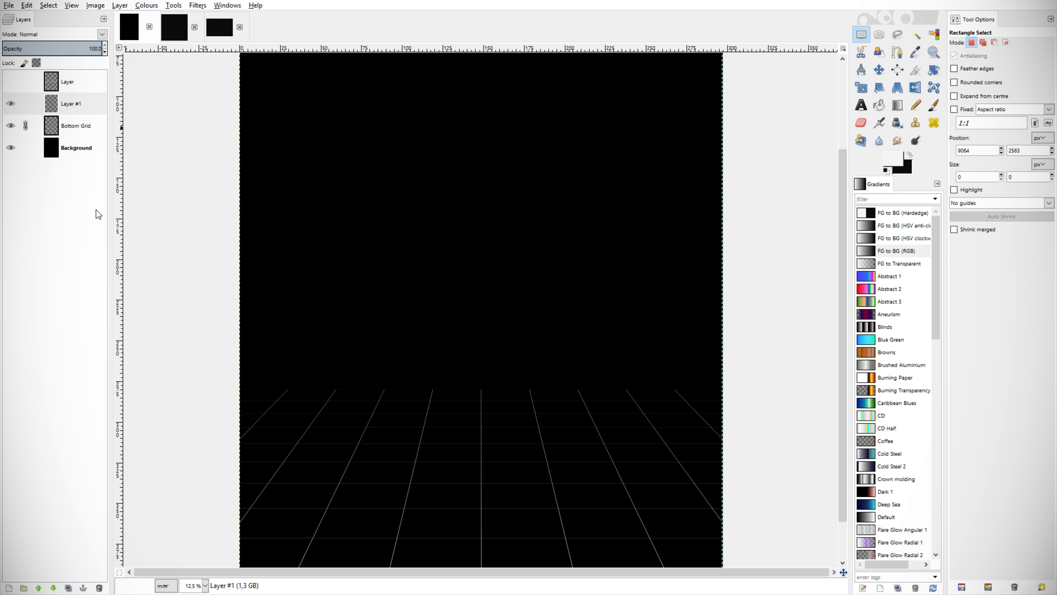
- Fill the sky with a gradient running down to the horizon
scroll(161, 587, "down", 1)
scroll(455, 441, "up", 3)
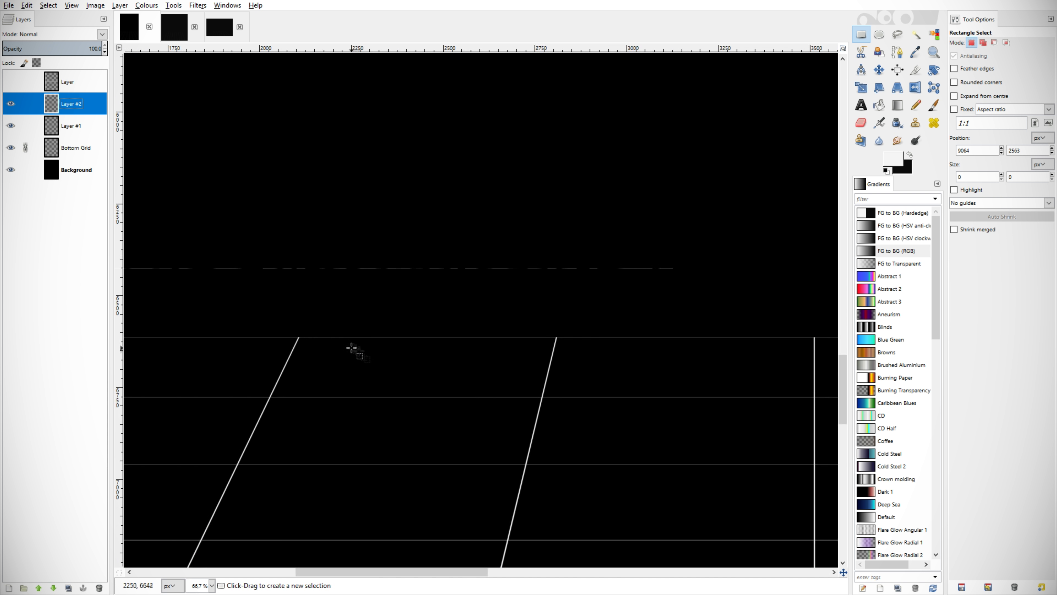
scroll(354, 350, "down", 4)
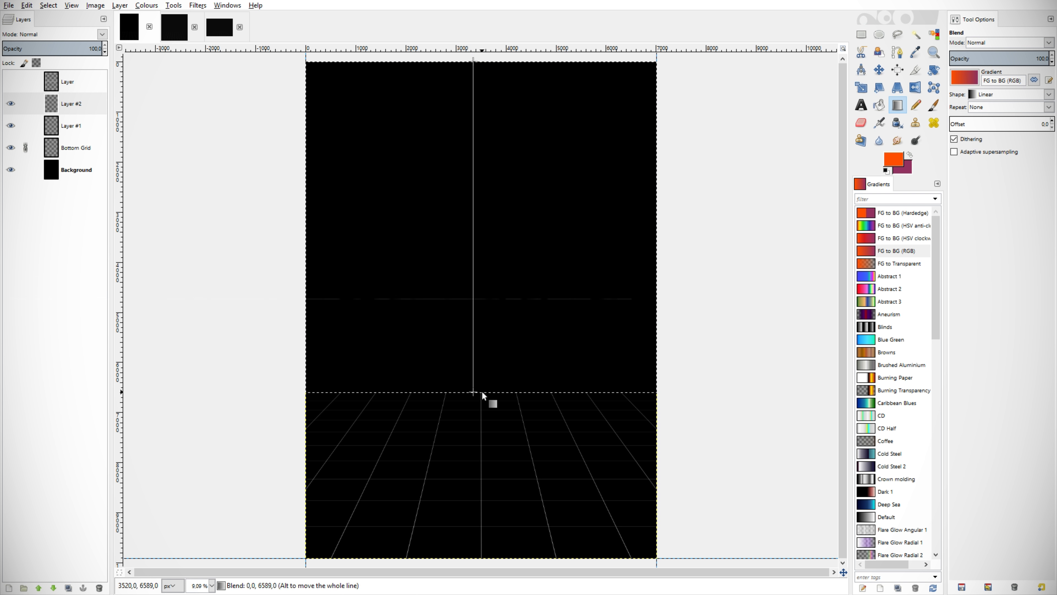
left_click_drag(473, 63, 482, 391)
scroll(474, 429, "down", 2)
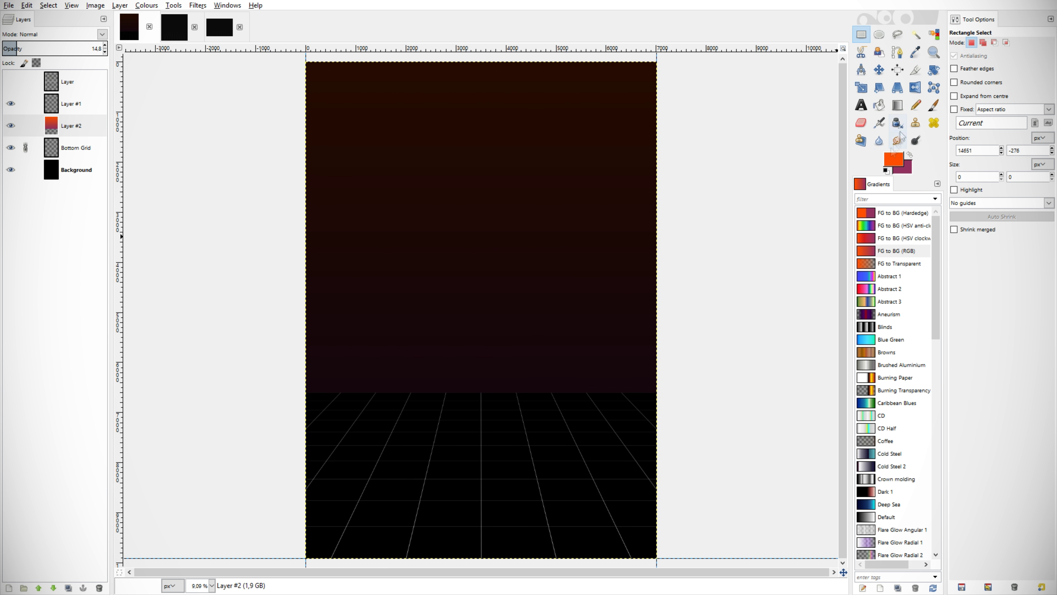
- Create a layer group named Glide and move Layer #2 into it
key("l")
key("r")
double_click(79, 125)
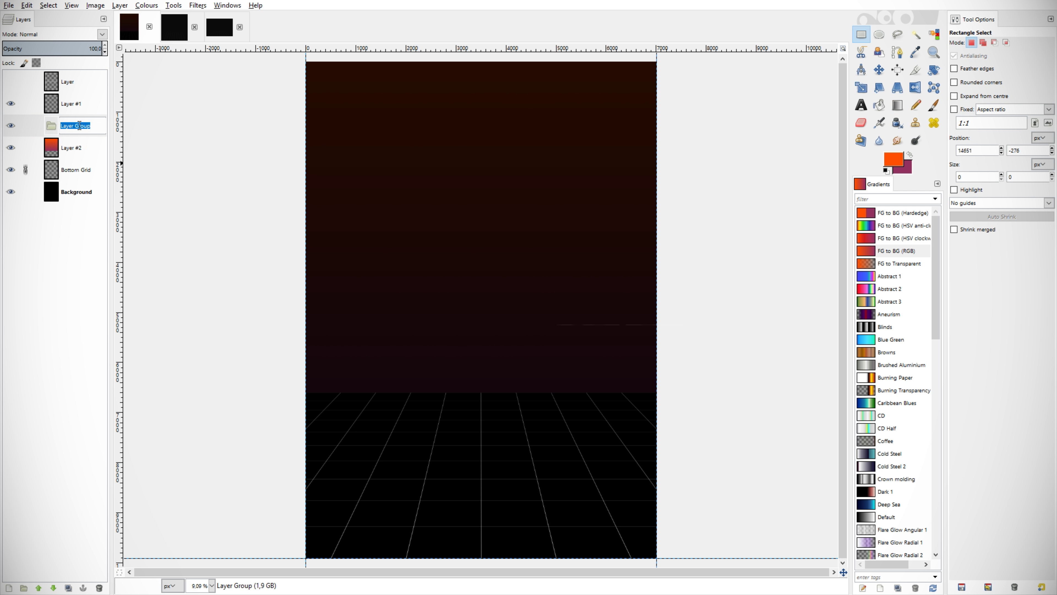
type("Glide")
key("Return")
left_click_drag(96, 152, 73, 127)
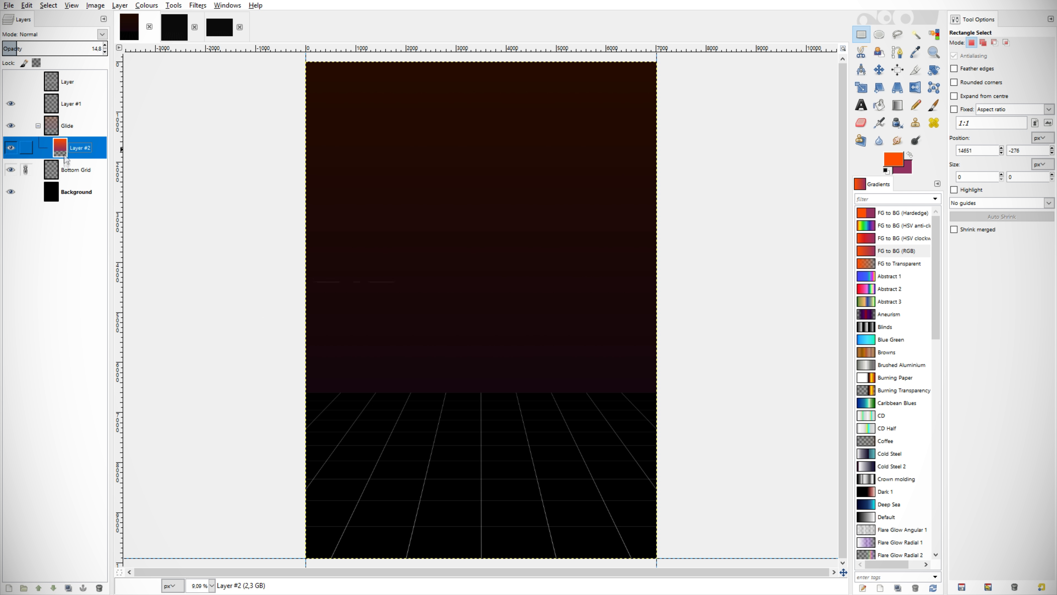
- On a new layer inside Glide, fill the grid floor with a pink-to-orange gradient
key("shift+ctrl+n")
scroll(135, 366, "up", 4, "ctrl")
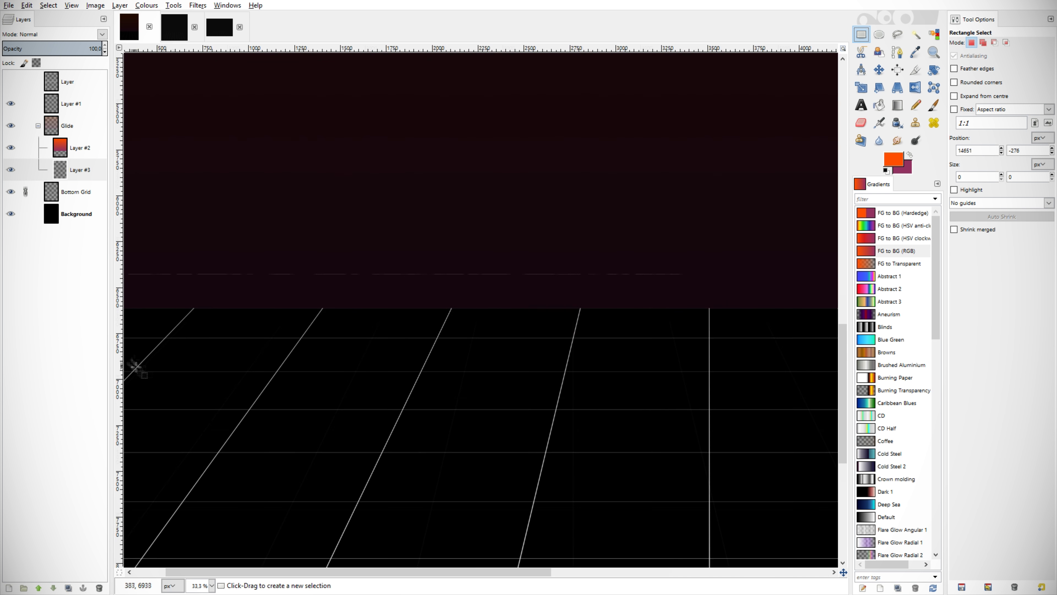
scroll(135, 366, "up", 6, "ctrl")
left_click_drag(306, 225, 566, 450)
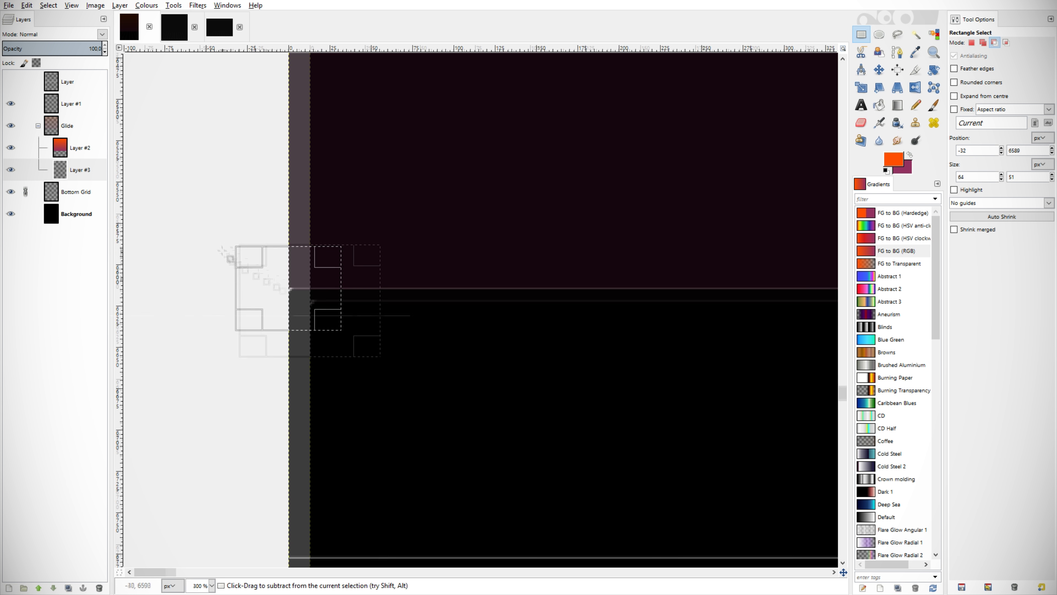
scroll(273, 260, "down", 10, "ctrl")
key("shift+ctrl+j")
left_click_drag(305, 393, 658, 559)
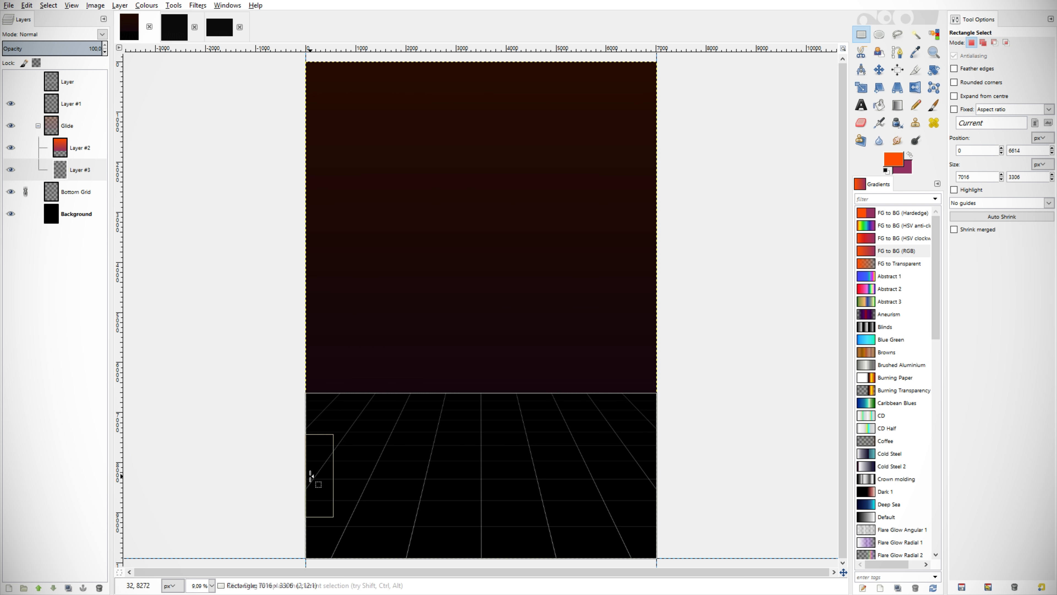
key("l")
left_click_drag(489, 394, 490, 559)
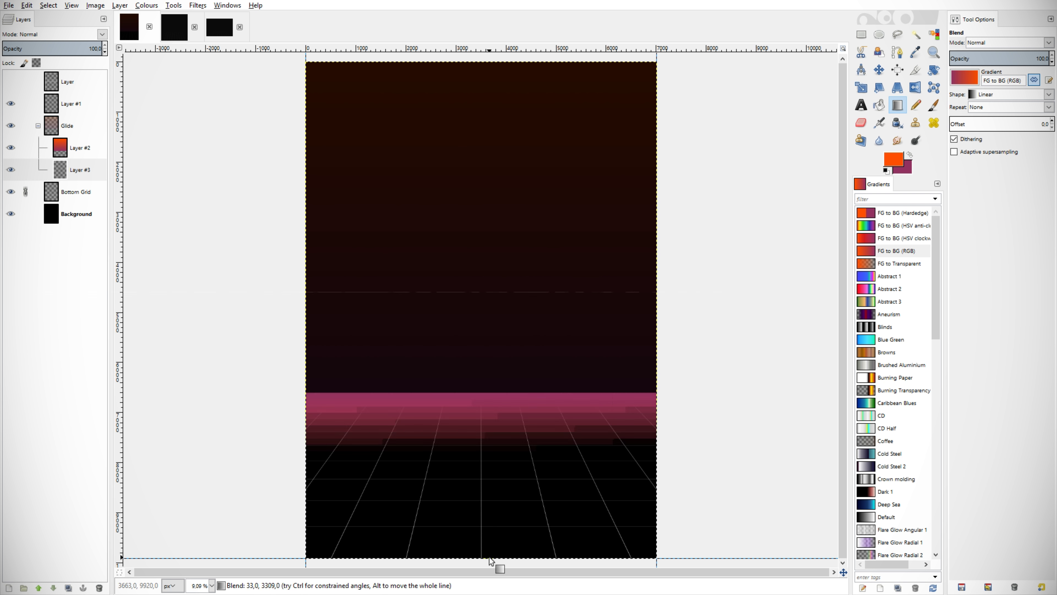
left_click(17, 48)
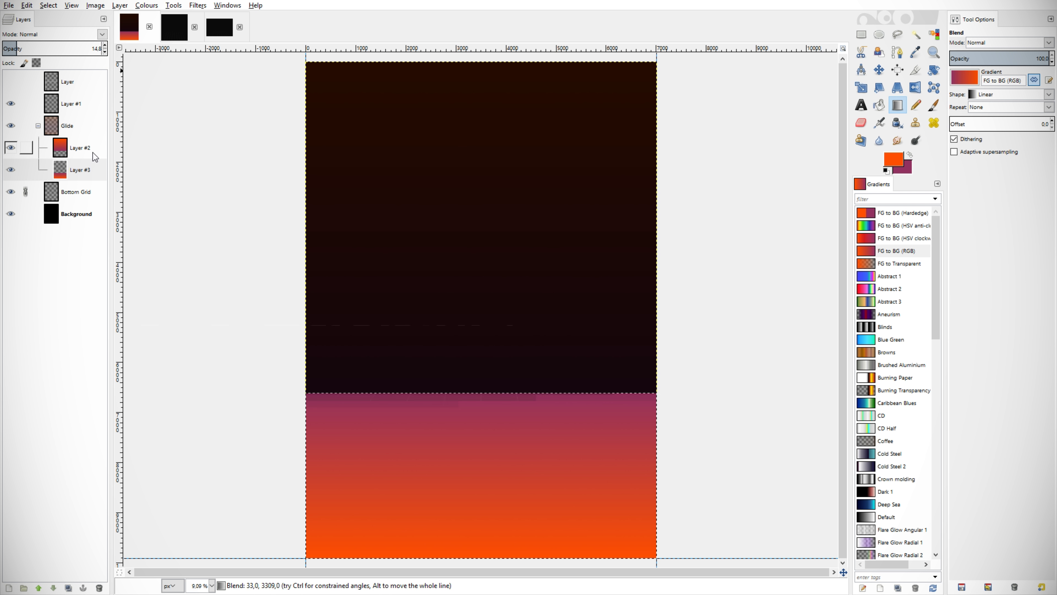
key("r")
key("minus")
- Scale the rendered globe down to a small sphere
left_click(71, 143)
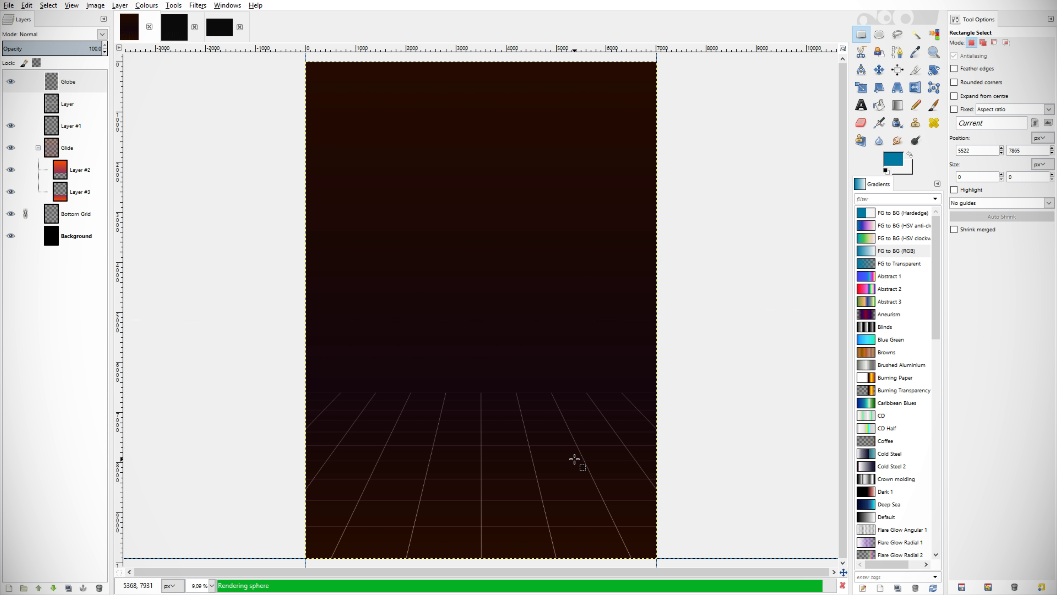
left_click(861, 87)
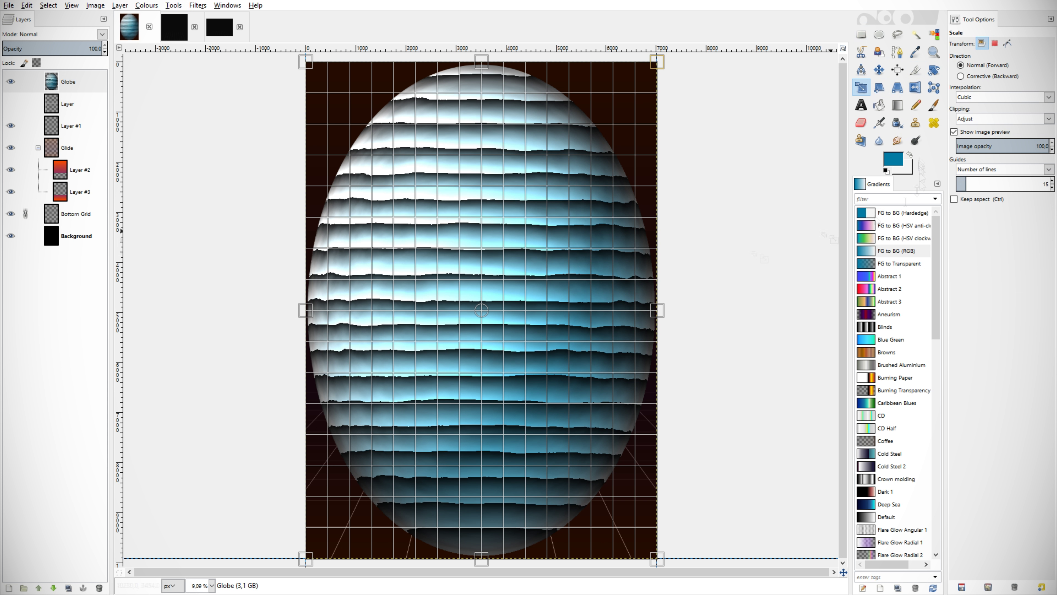
left_click_drag(482, 229, 481, 194)
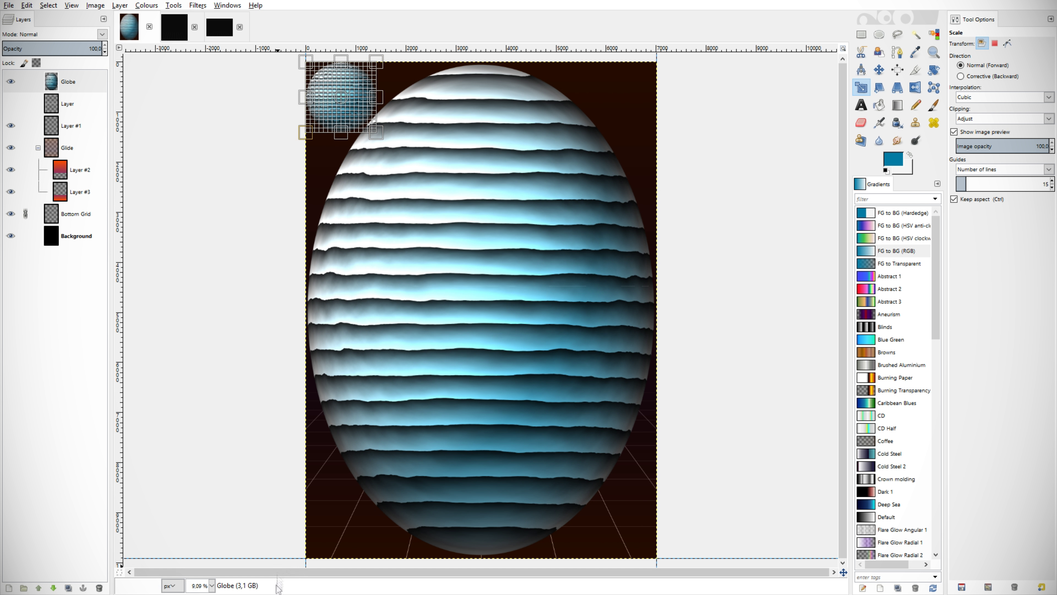
key("ctrl+z")
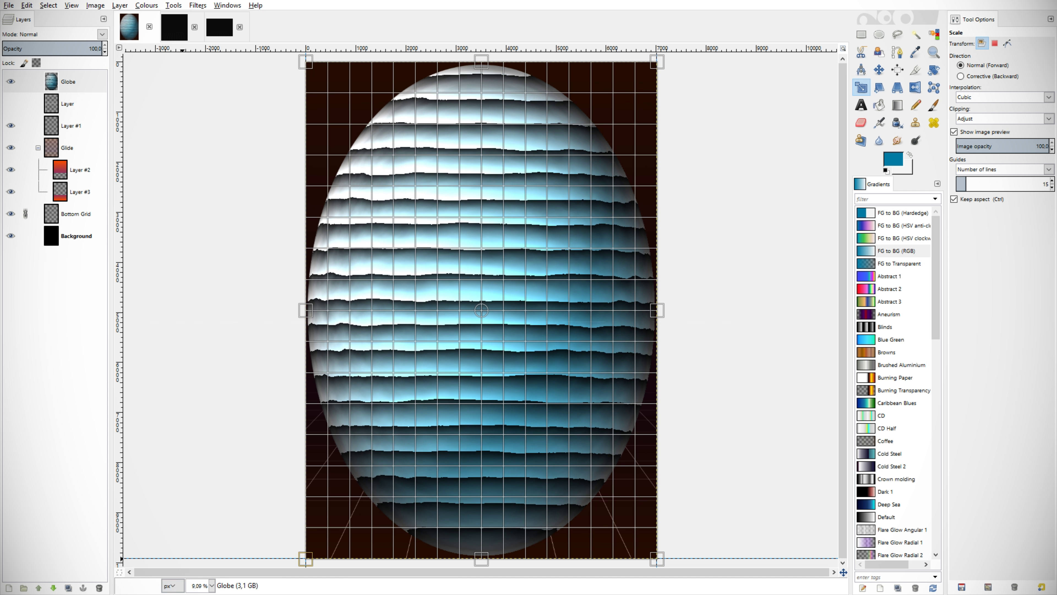
key("Return")
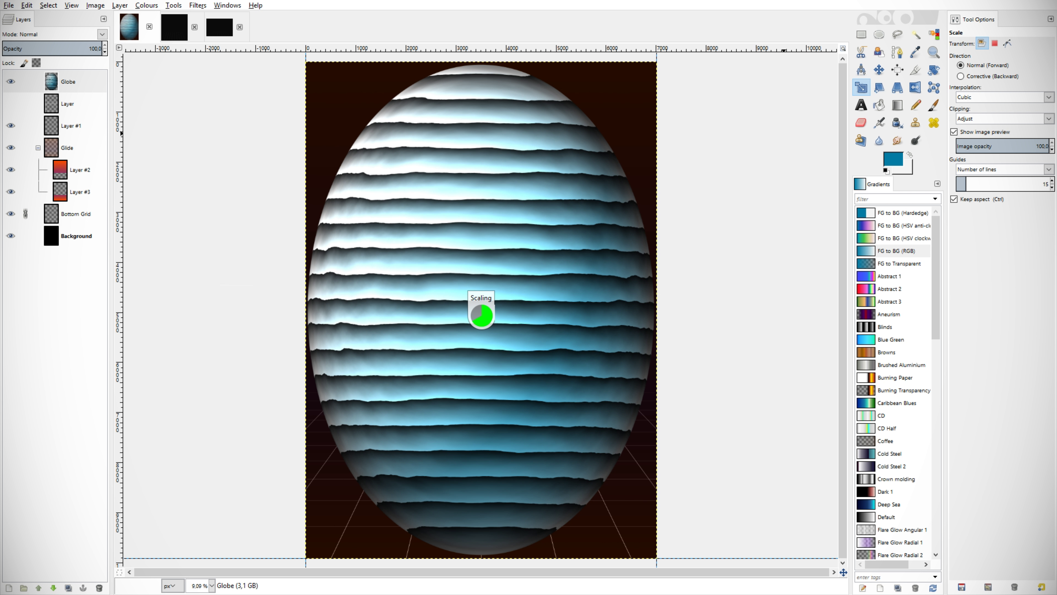
- Centre the globe horizontally on the canvas with the Align tool
key("q")
left_click(345, 95)
left_click(987, 98)
left_click(987, 79)
key("m")
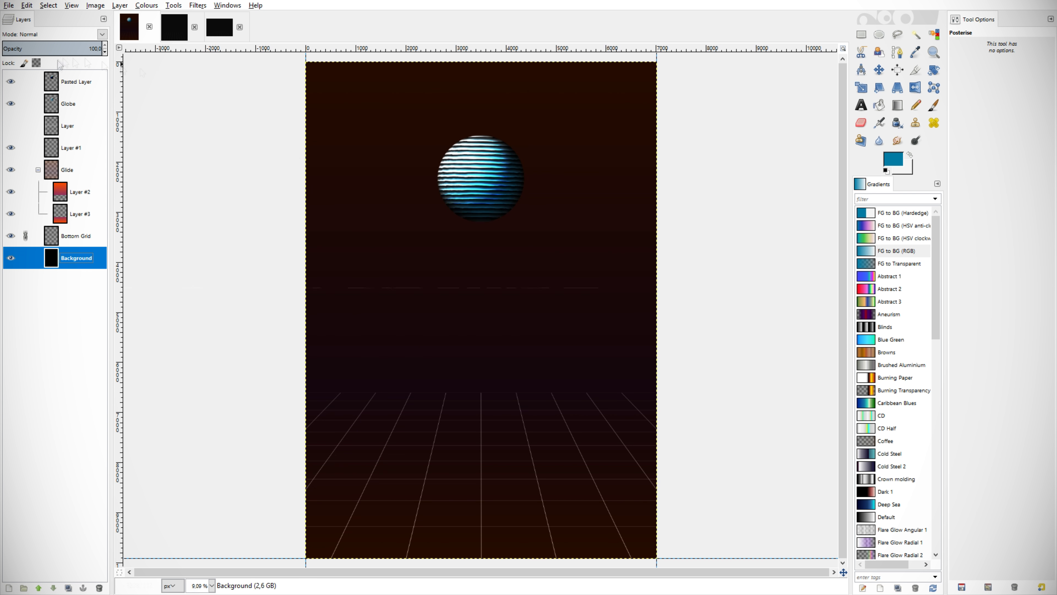
- Create a Glboe layer group and move the Globe layer into it
left_click(76, 81)
mouse_move(71, 94)
left_mouse_down()
mouse_move(79, 141)
mouse_move(78, 100)
left_mouse_up()
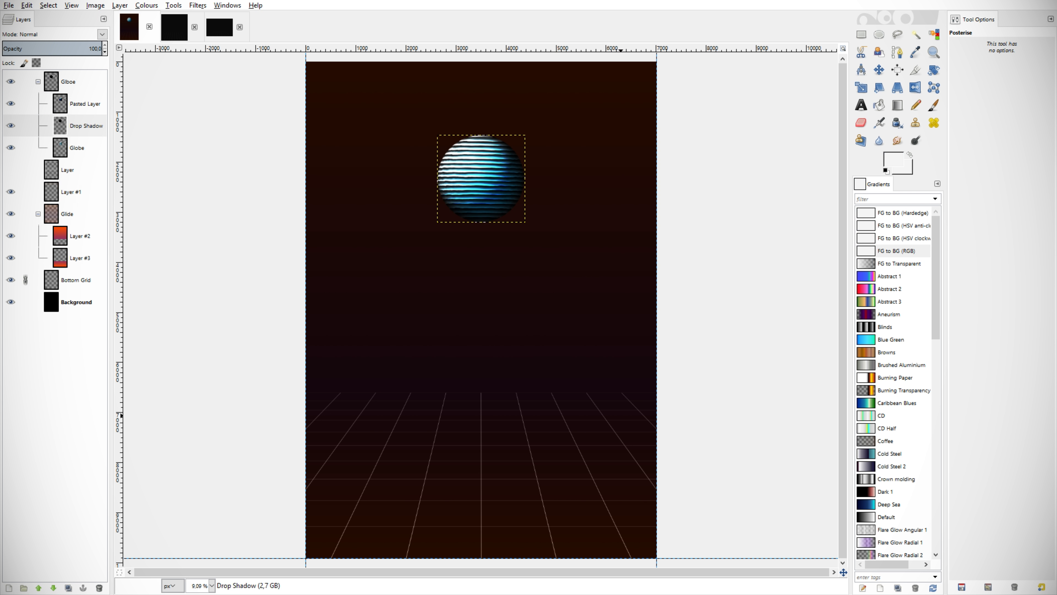
left_click_drag(83, 126, 83, 156)
- Move the Drop Shadow layer below Globe and blend it in Soft light
scroll(485, 170, "up", 6)
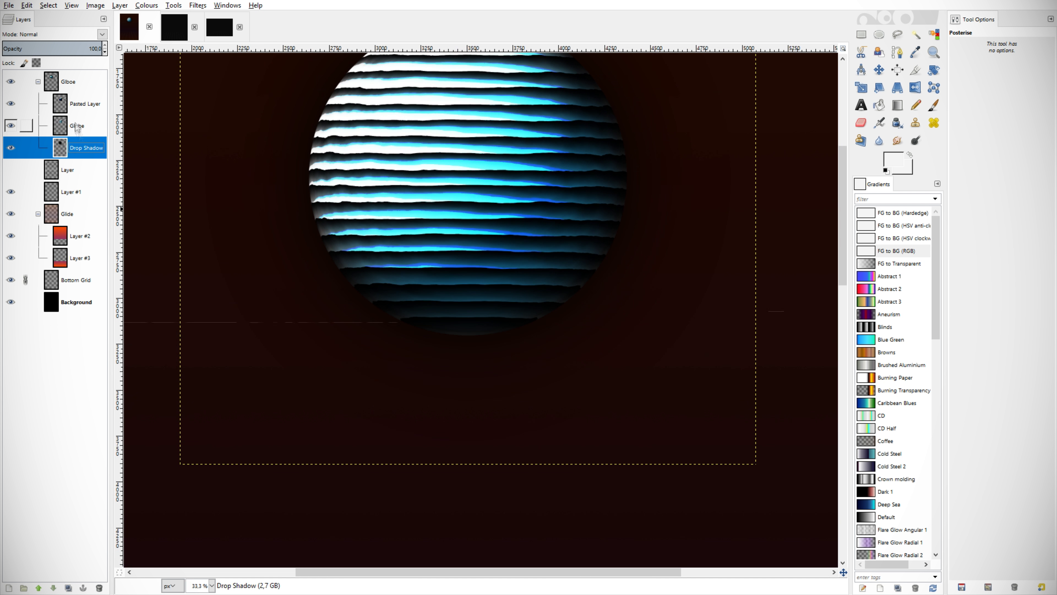
key("ctrl+z")
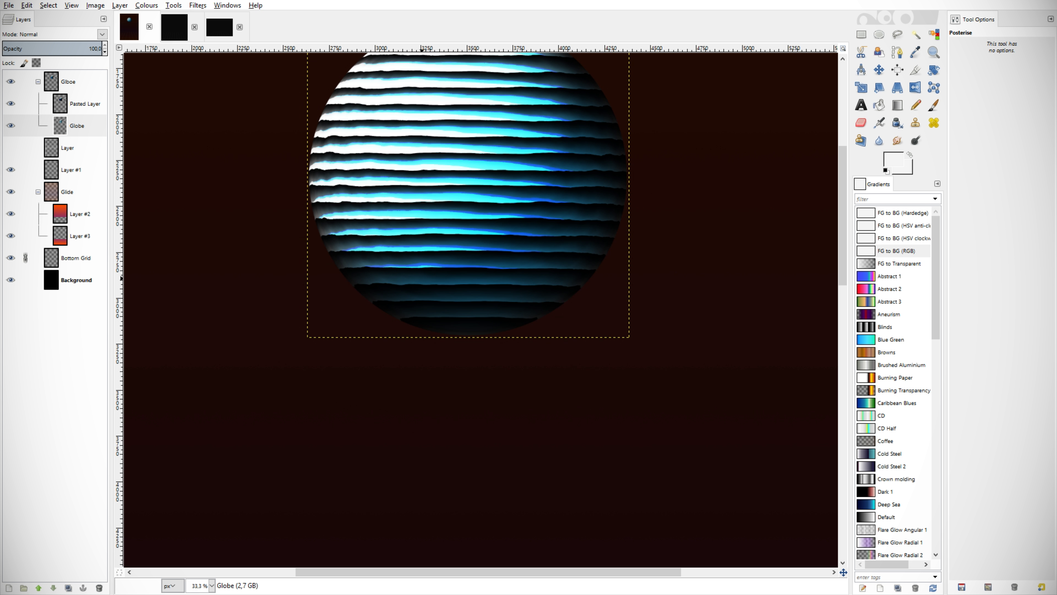
key("ctrl+y")
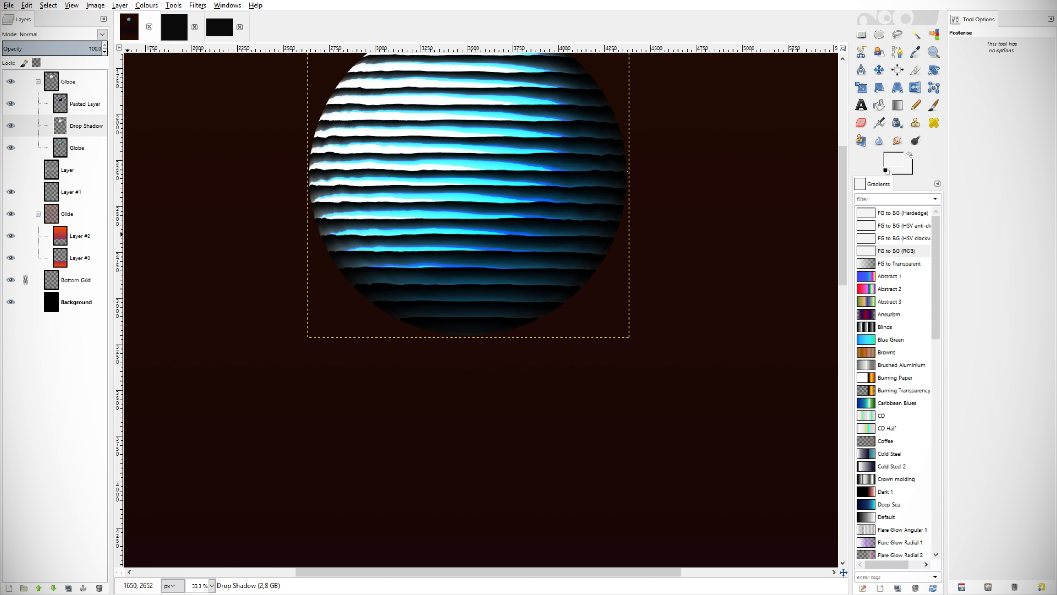
mouse_move(84, 125)
left_mouse_down()
mouse_move(83, 152)
mouse_move(63, 160)
left_mouse_up()
key("shift+ctrl+j")
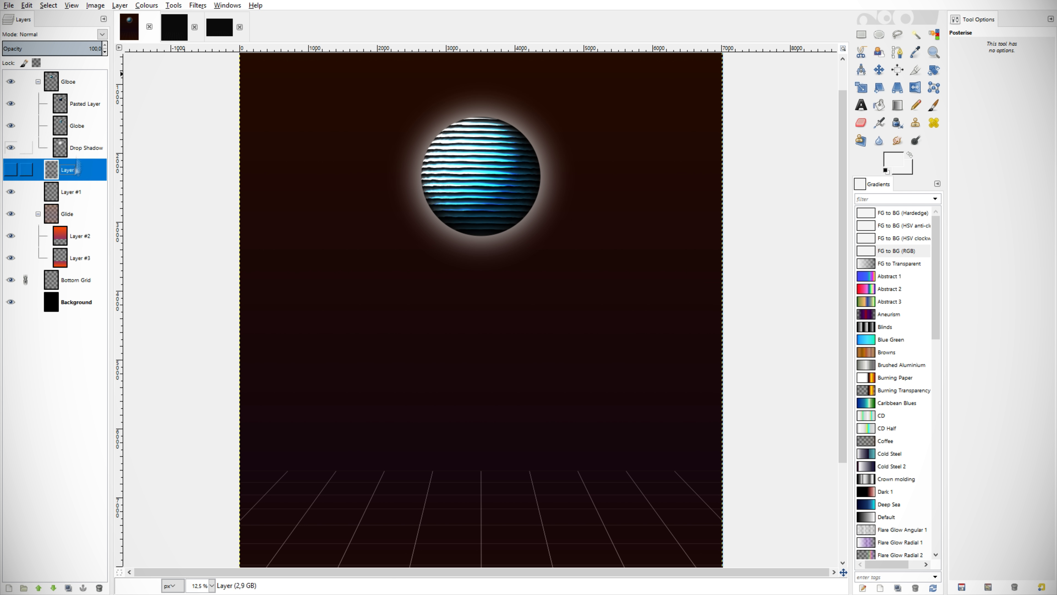
key("shift+minus")
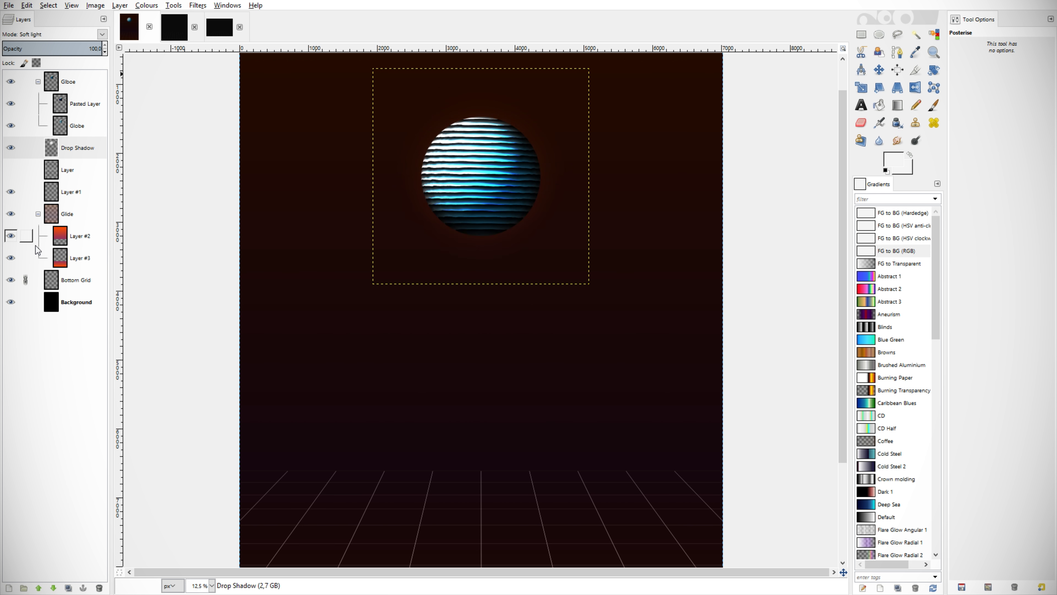
key("minus")
key("minus")
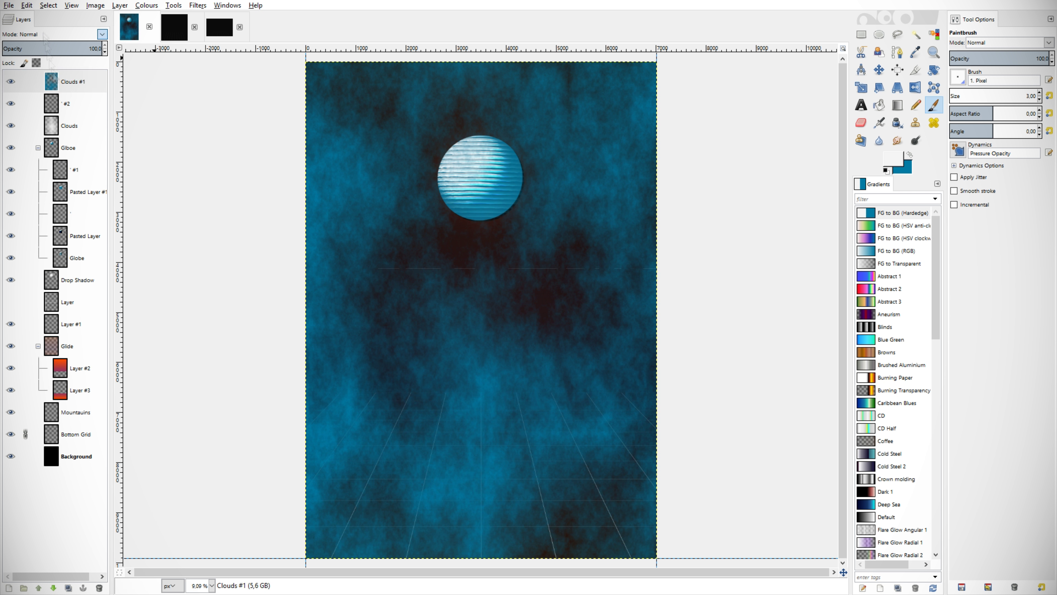
- Drop Clouds #1 opacity to about 4 and hide the layer
left_click_drag(34, 48, 4, 48)
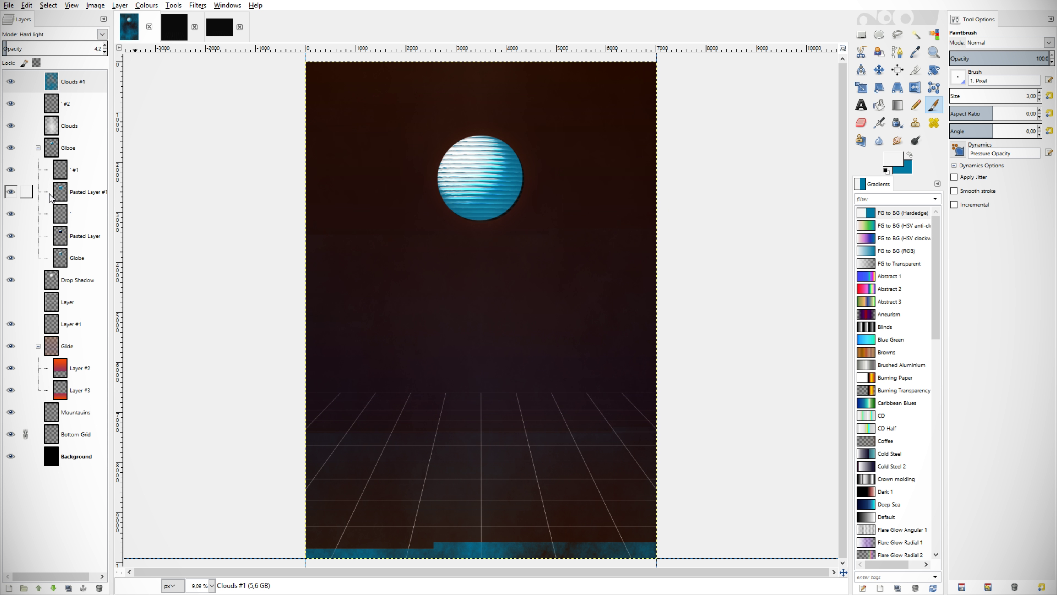
left_click(11, 82)
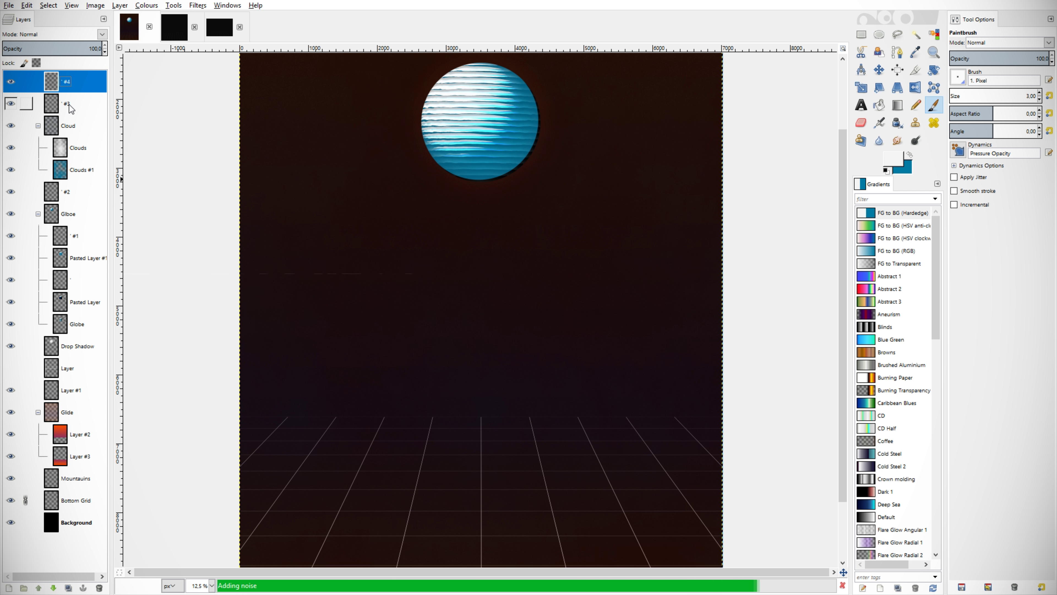
- Move noise layer #3 into the Grain group
key("minus")
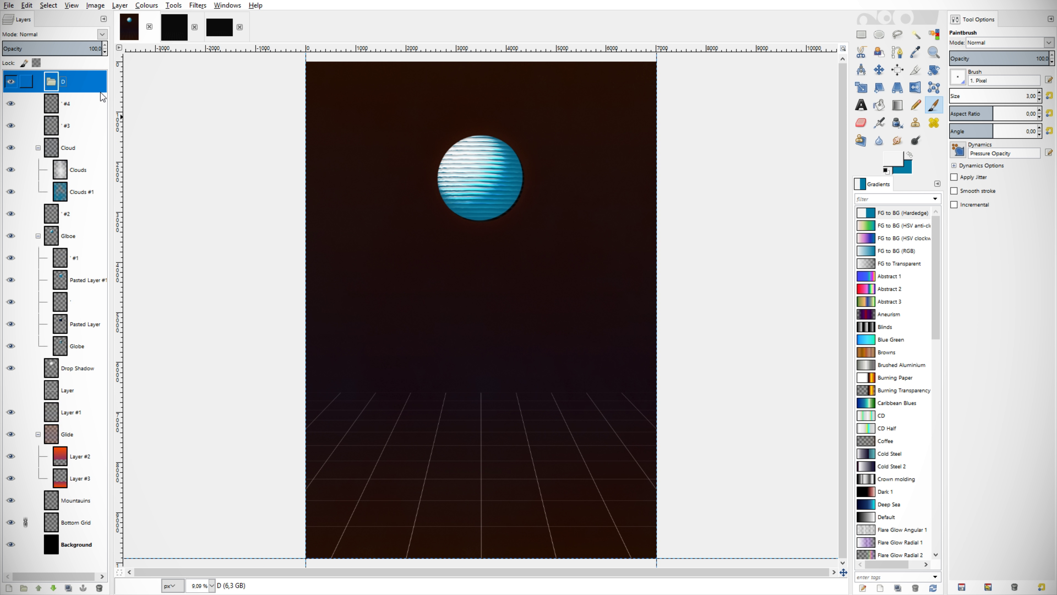
type("Grain")
left_click(77, 120)
left_click_drag(77, 120, 77, 77)
- Add a new layer from the visible image, name it Distort, and save
left_click(77, 81)
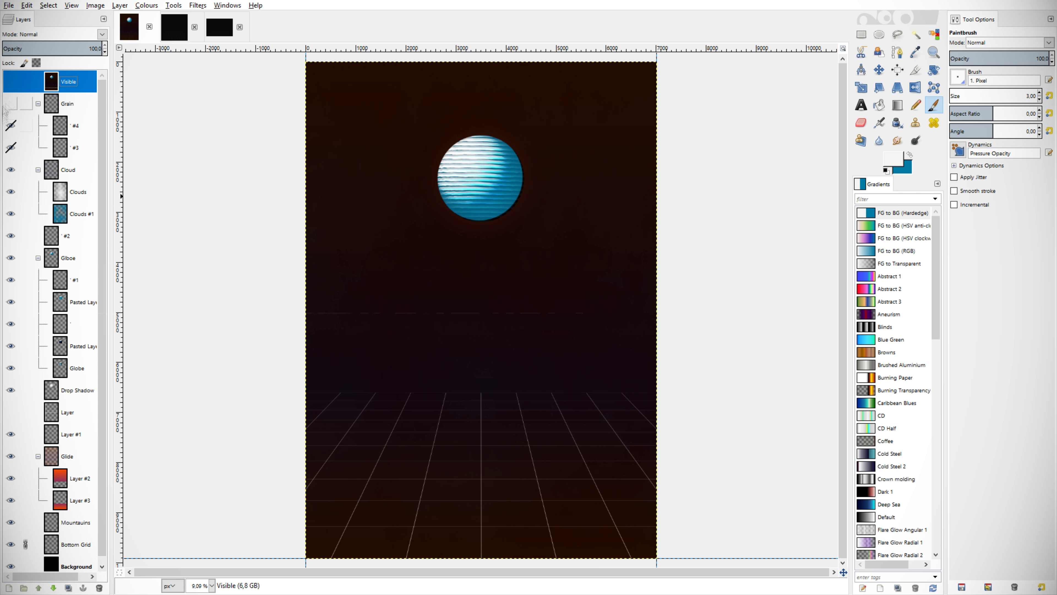
double_click(69, 81)
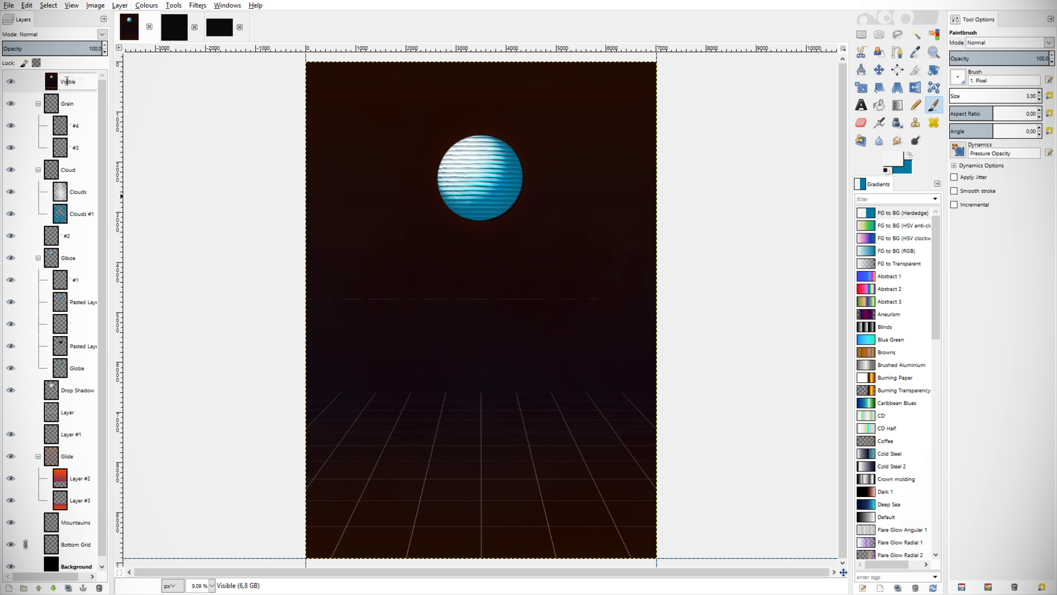
type("Distort")
key("Return")
key("ctrl+s")
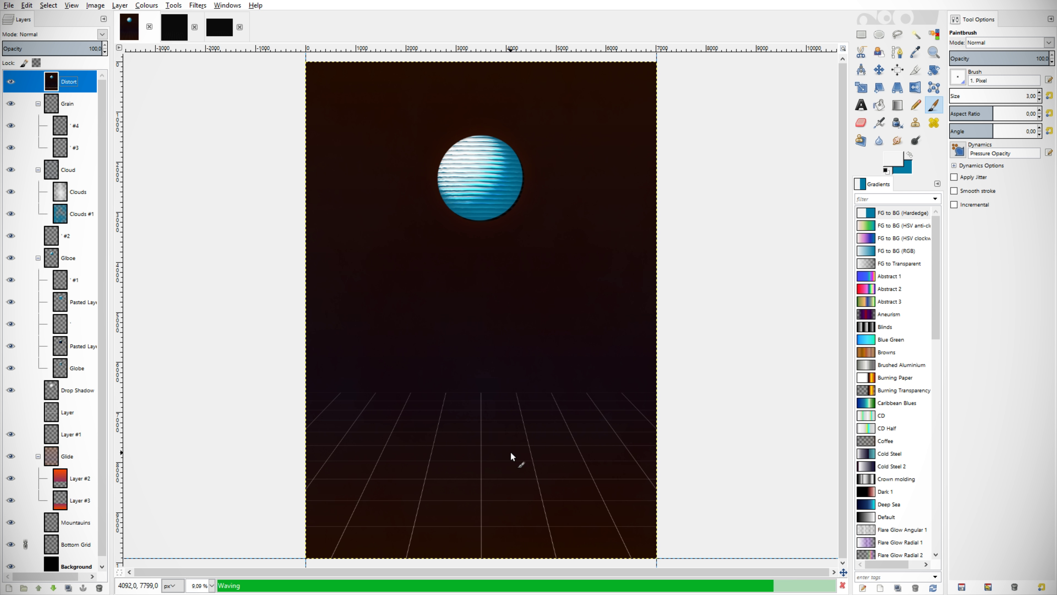
- Move the Distort layer beneath the Grain group
left_click_drag(68, 81, 69, 163)
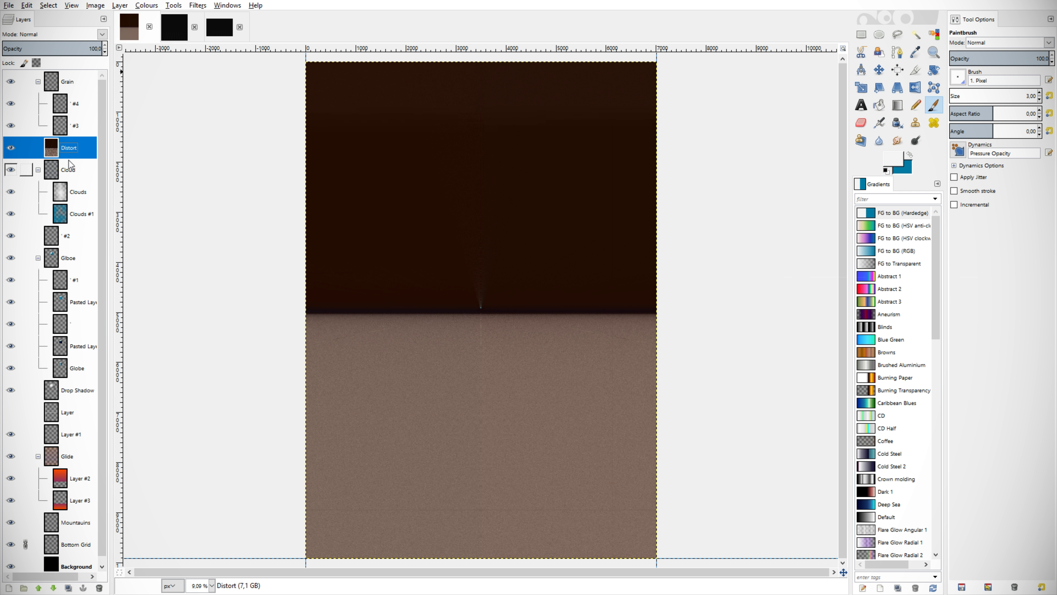
scroll(87, 34, "down", 10)
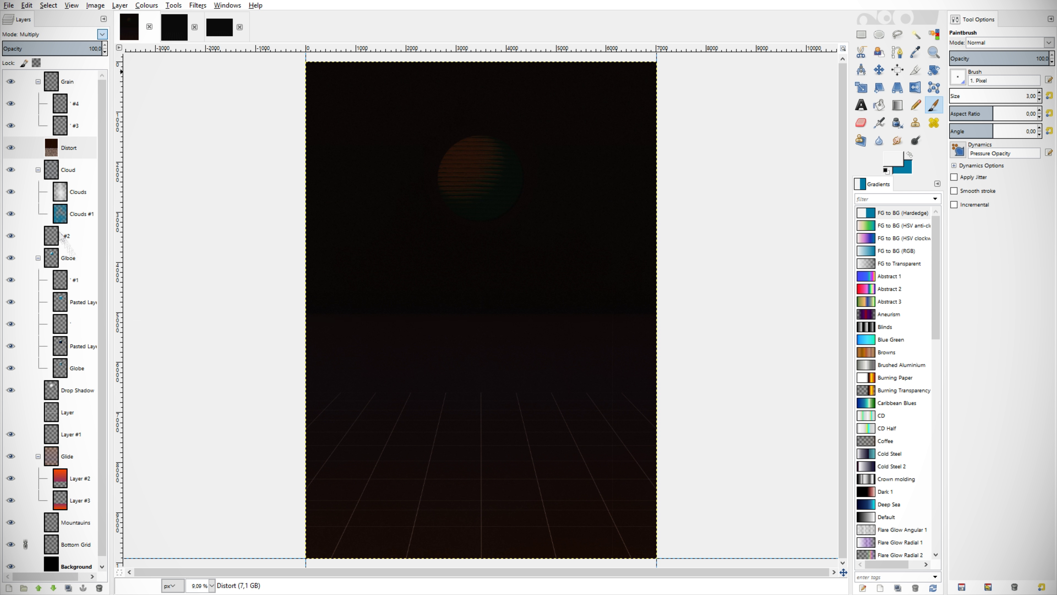
scroll(85, 33, "down", 4)
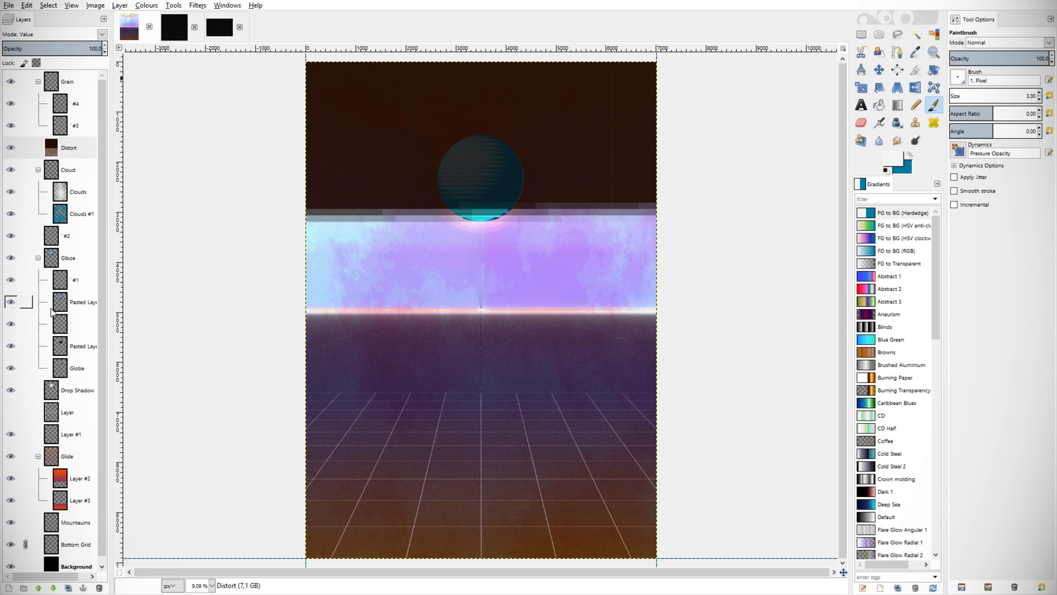
scroll(86, 34, "up", 3)
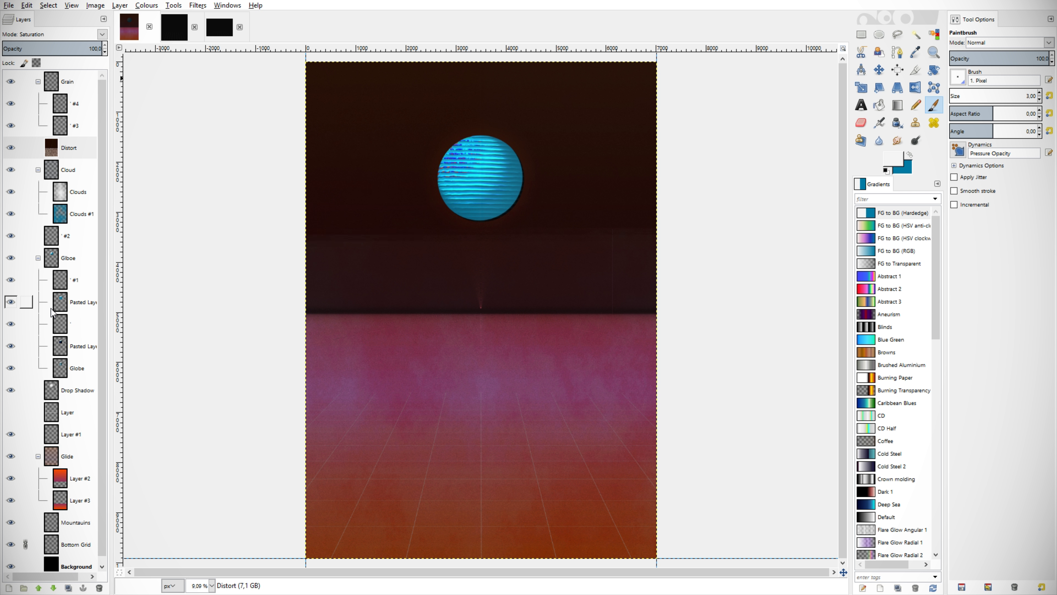
- Set Distort's mode to Soft light and add a new layer from the visible image
key("Up")
key("Up")
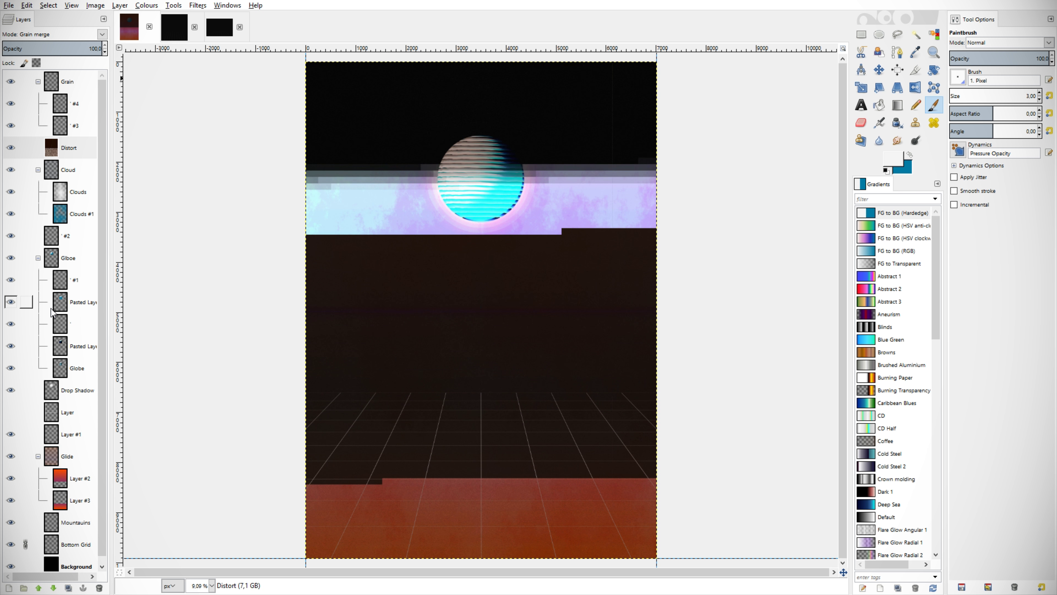
key("Up")
key("Up")
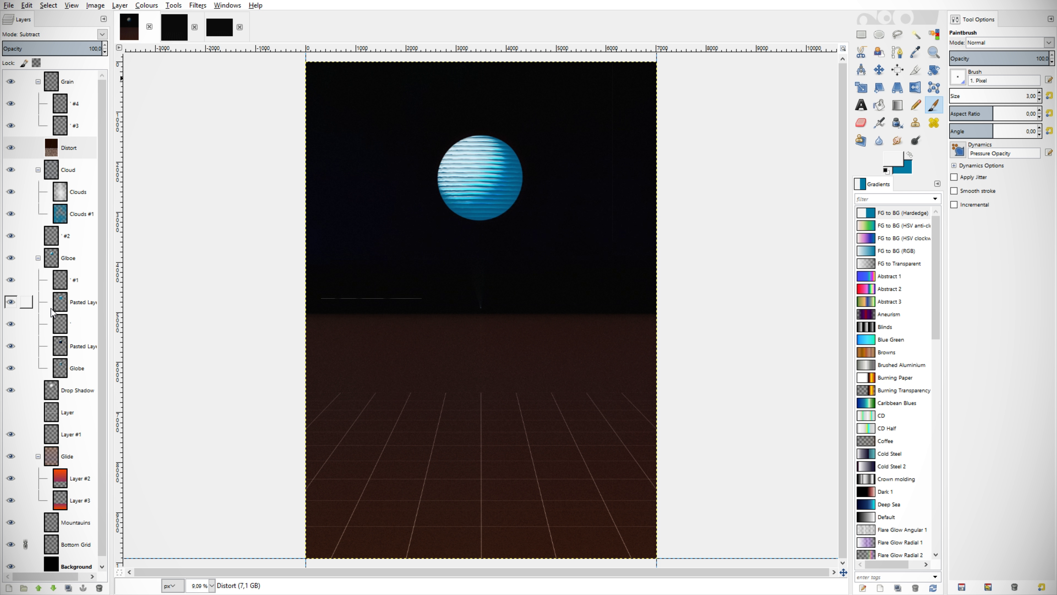
key("Up")
key("Up")
key("Up")
key("Up")
key("Up")
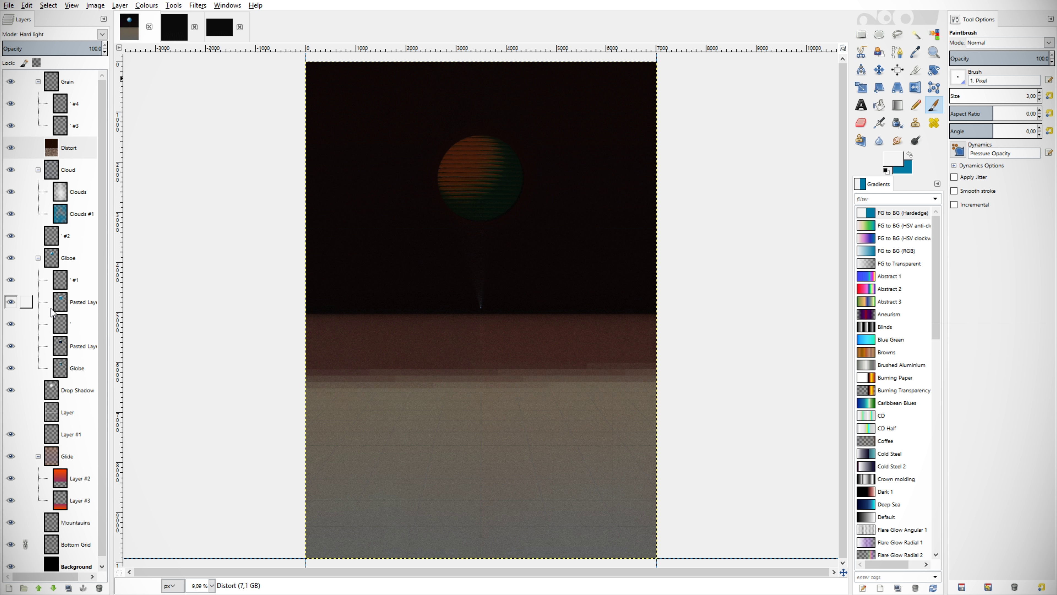
key("Up")
key("Up")
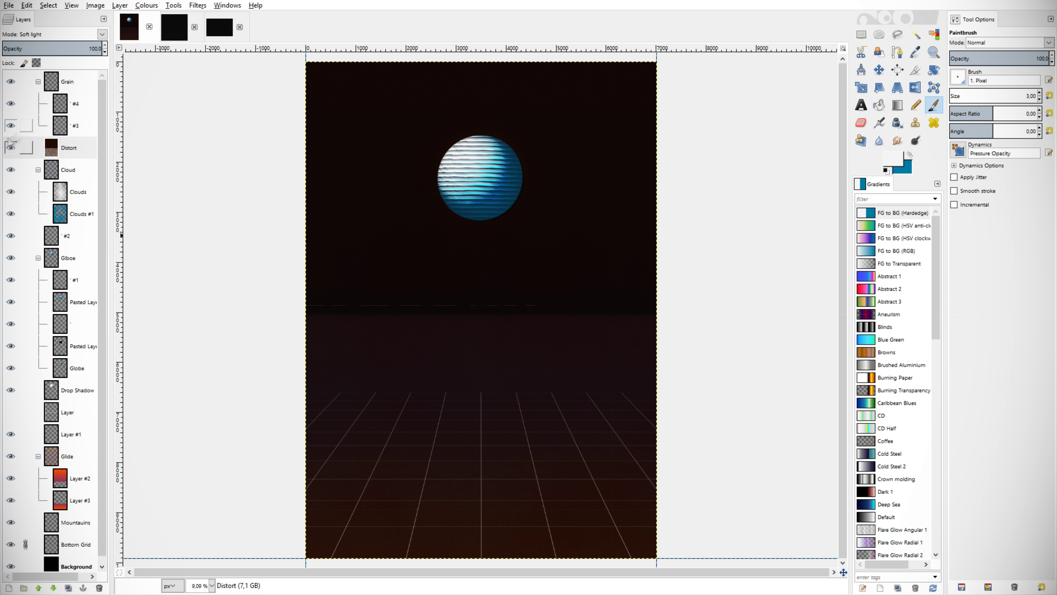
key("ctrl+shift+alt+e")
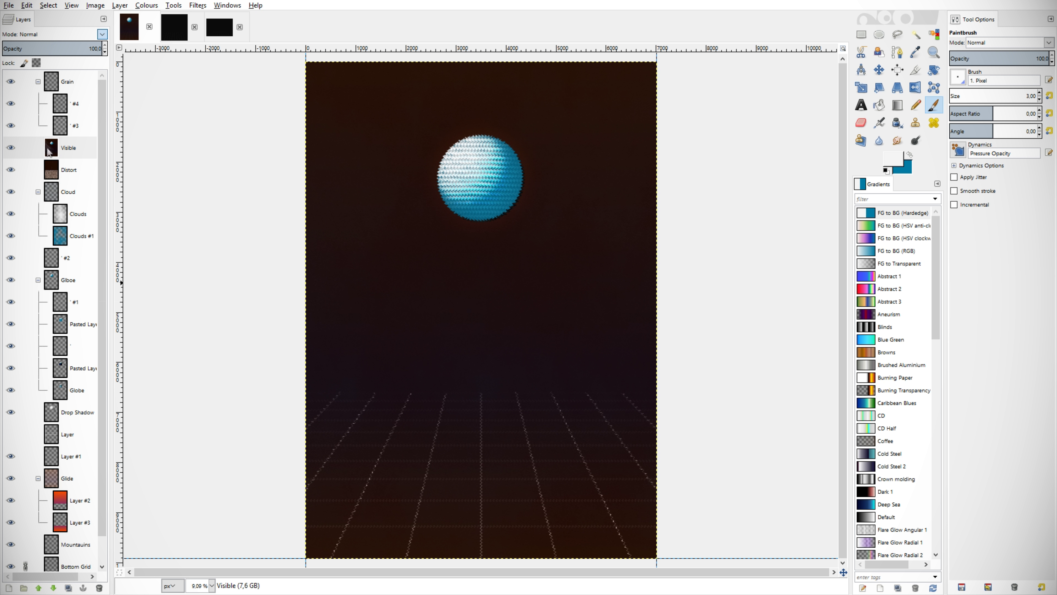
scroll(54, 34, "down", 6)
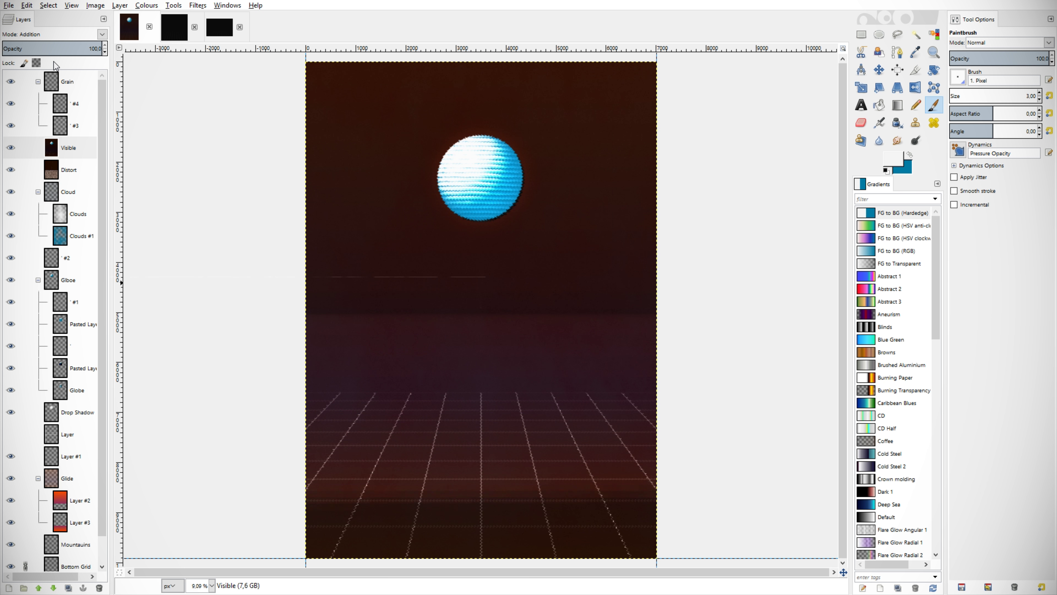
- Try Lighten only and Normal modes on the new Visible layer, ending at about 10% opacity
key("Up")
key("Up")
key("Up")
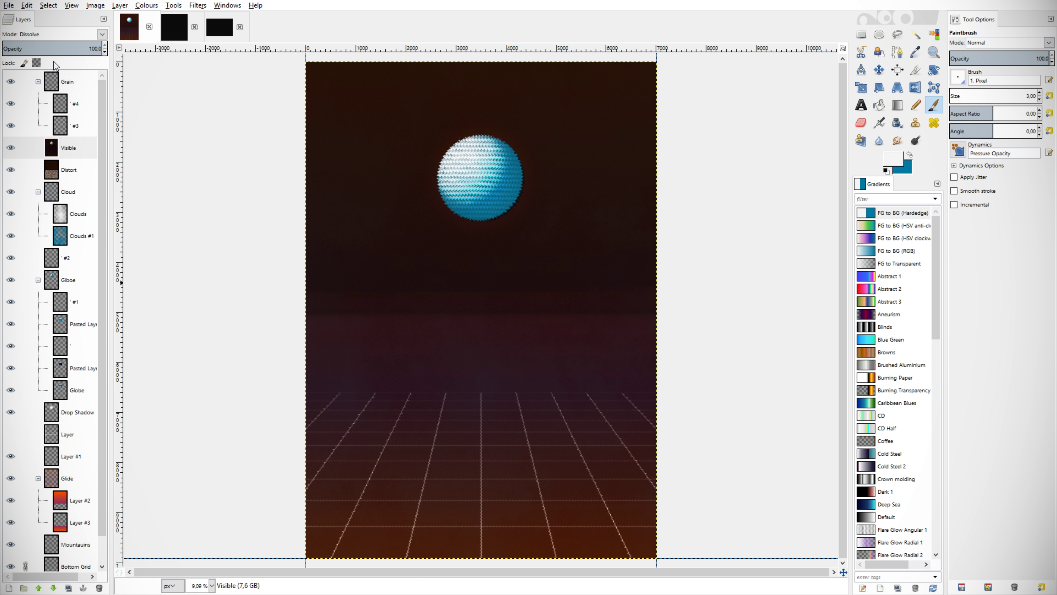
left_click(49, 46)
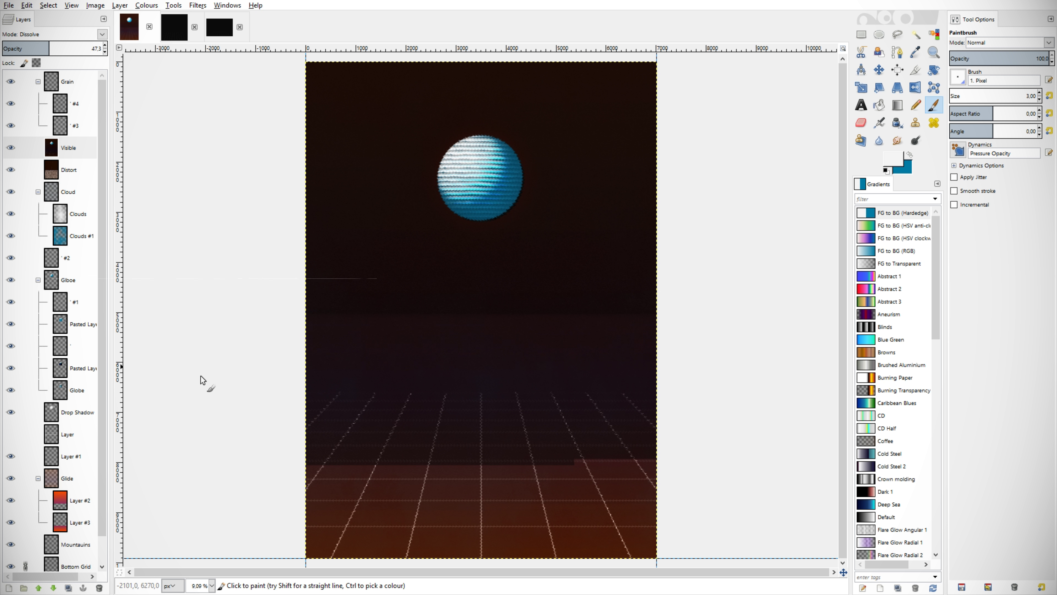
key("Up")
left_click(26, 50)
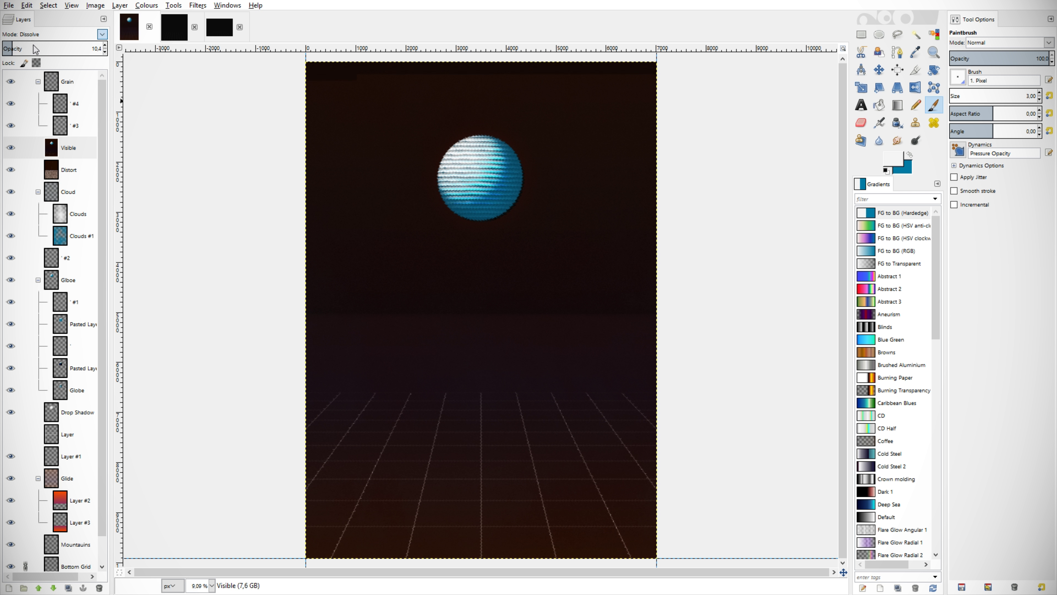
key("plus")
key("plus")
key("plus")
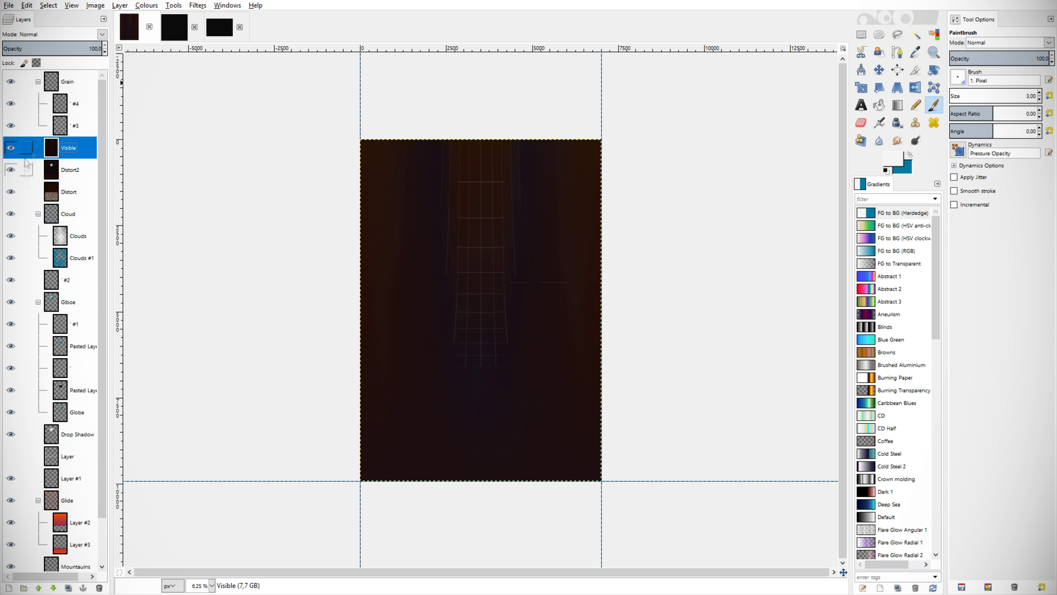
- Cut the streaked Visible layer to about 12% opacity and move it below Distort
left_click(14, 48)
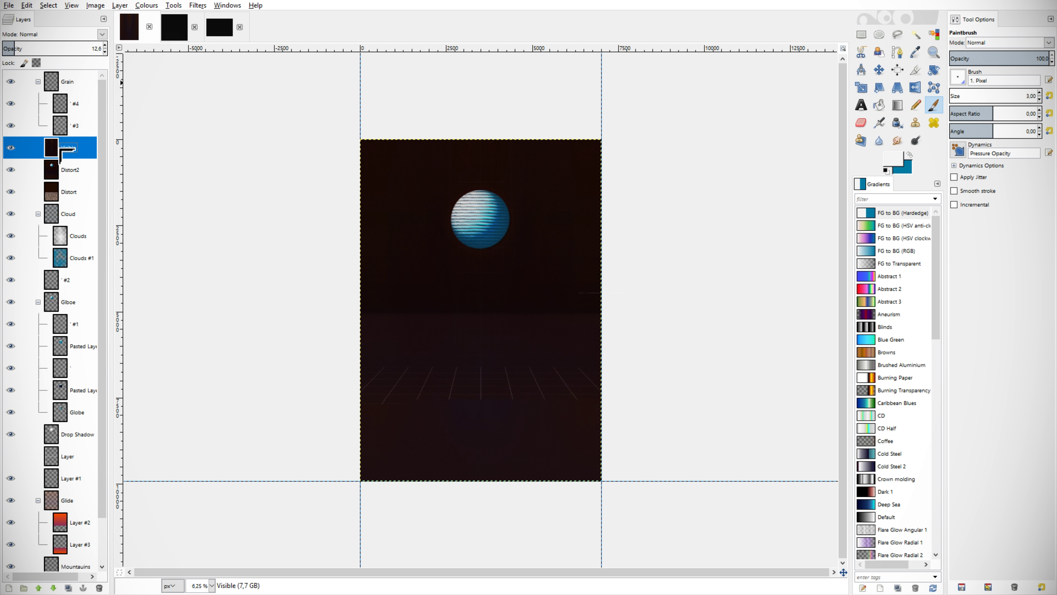
left_click_drag(81, 191, 69, 204)
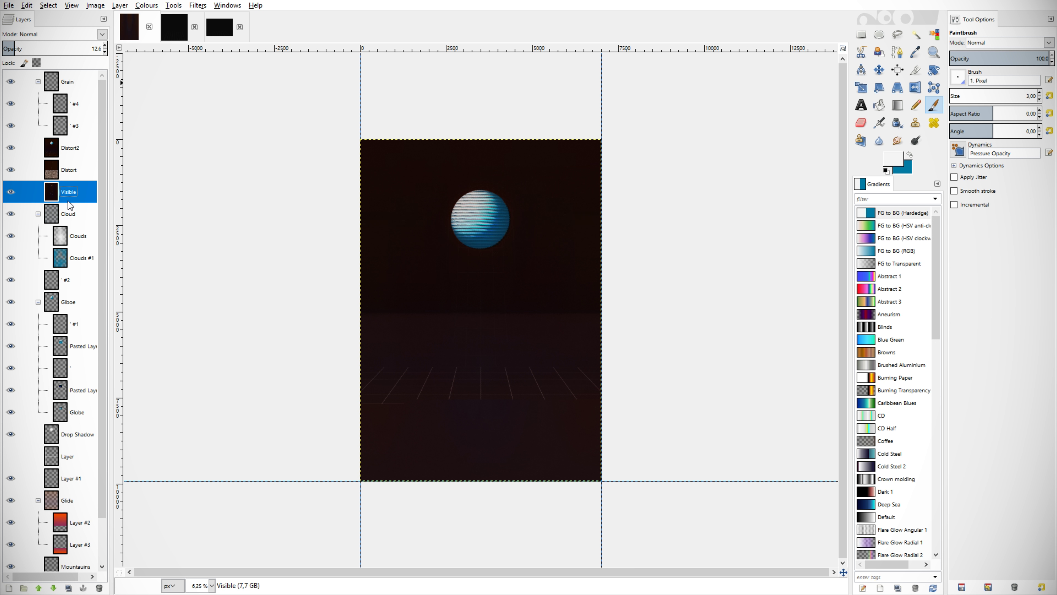
left_click(66, 52)
left_click(30, 45)
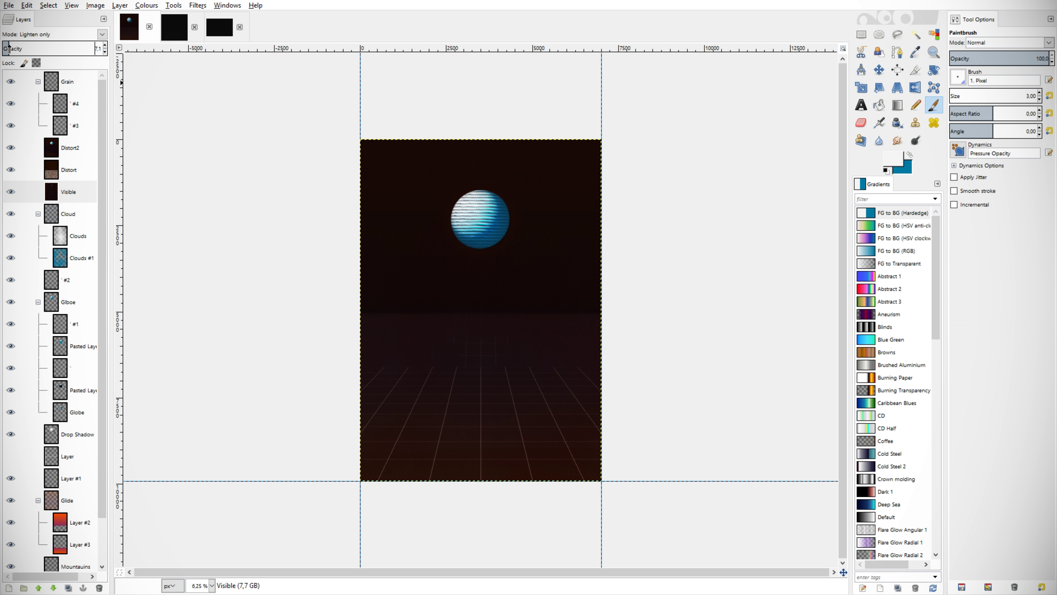
scroll(500, 314, "up", 2, "ctrl")
scroll(536, 320, "up", 5)
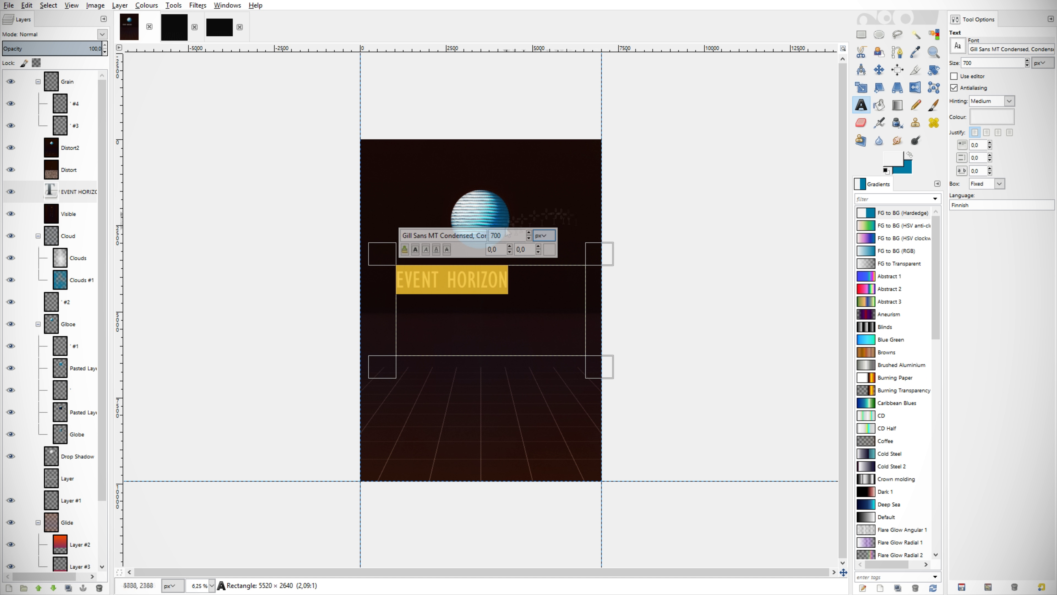
type("900")
- Apply the 900 px size to the EVENT HORIZON title
key("Return")
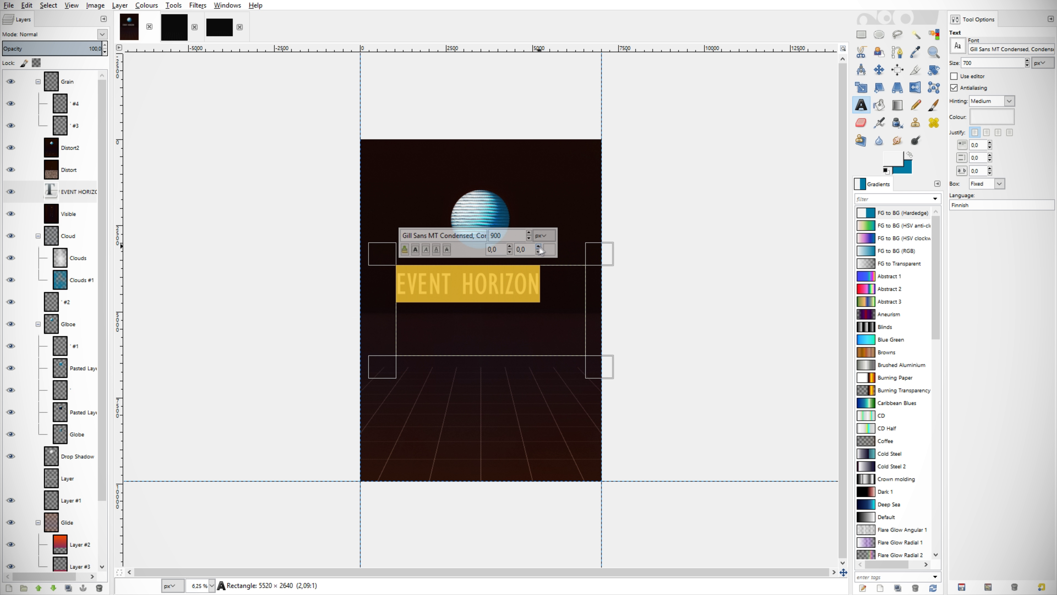
scroll(548, 318, "up", 5)
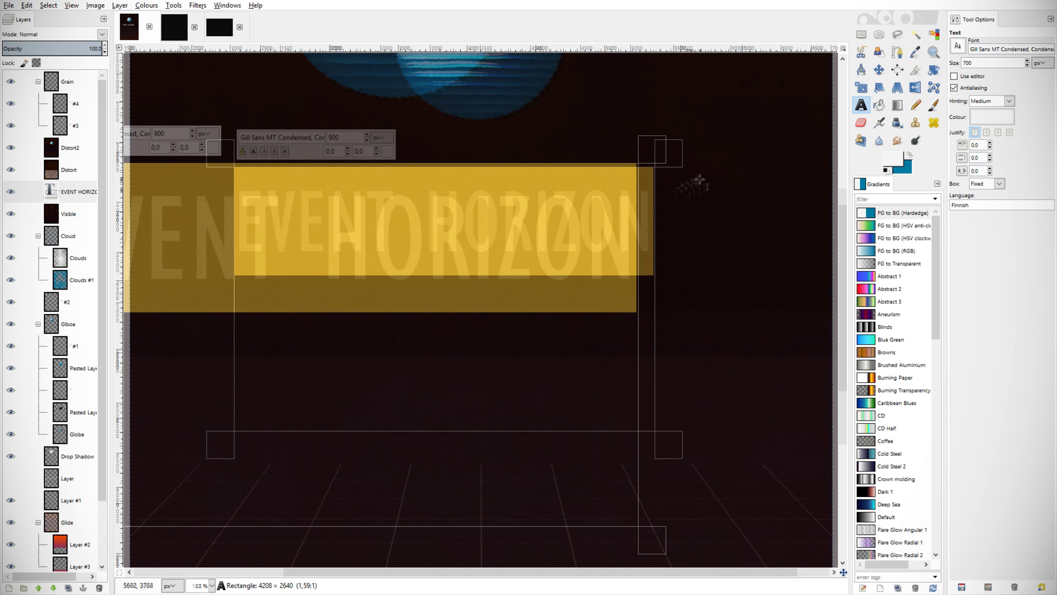
scroll(467, 330, "down", 3)
scroll(470, 309, "up", 1)
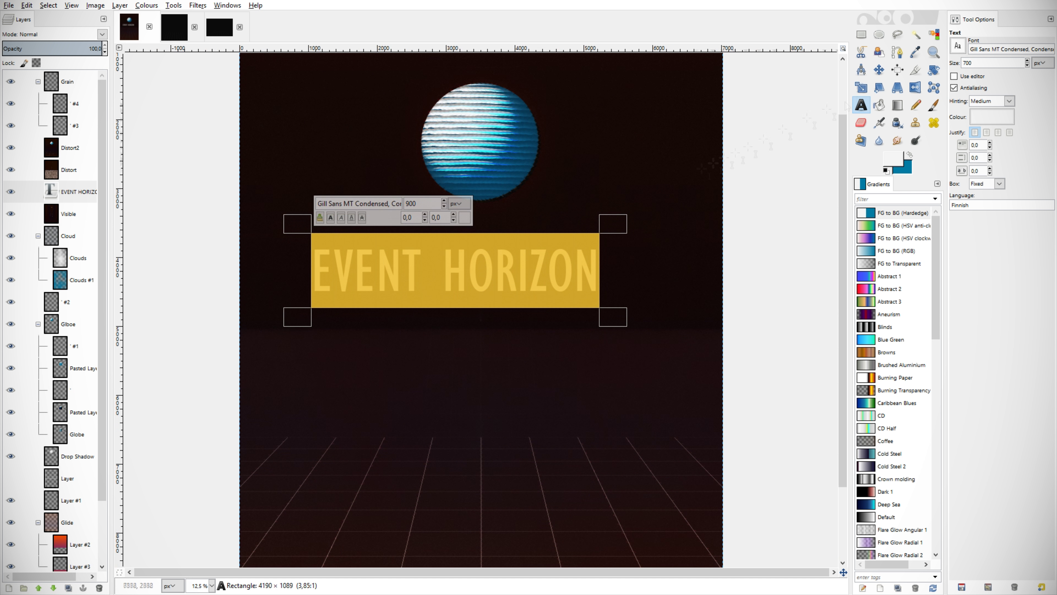
key("Escape")
key("m")
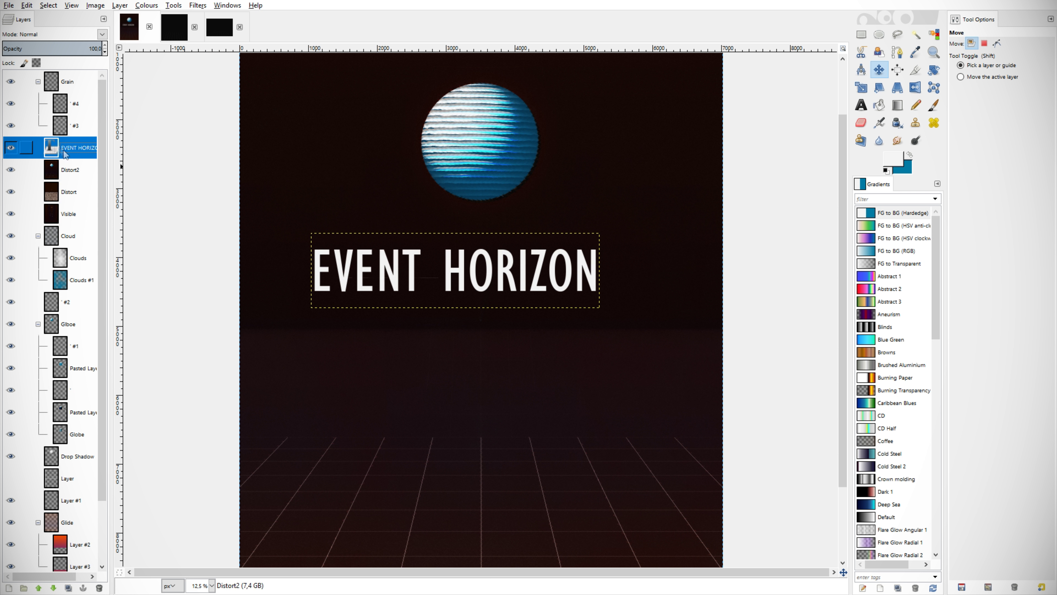
- Move the EVENT HORIZON layer to the top of the stack and centre it with Align
left_click_drag(92, 140, 67, 223)
left_click_drag(69, 81, 68, 81)
key("q")
left_click(595, 274)
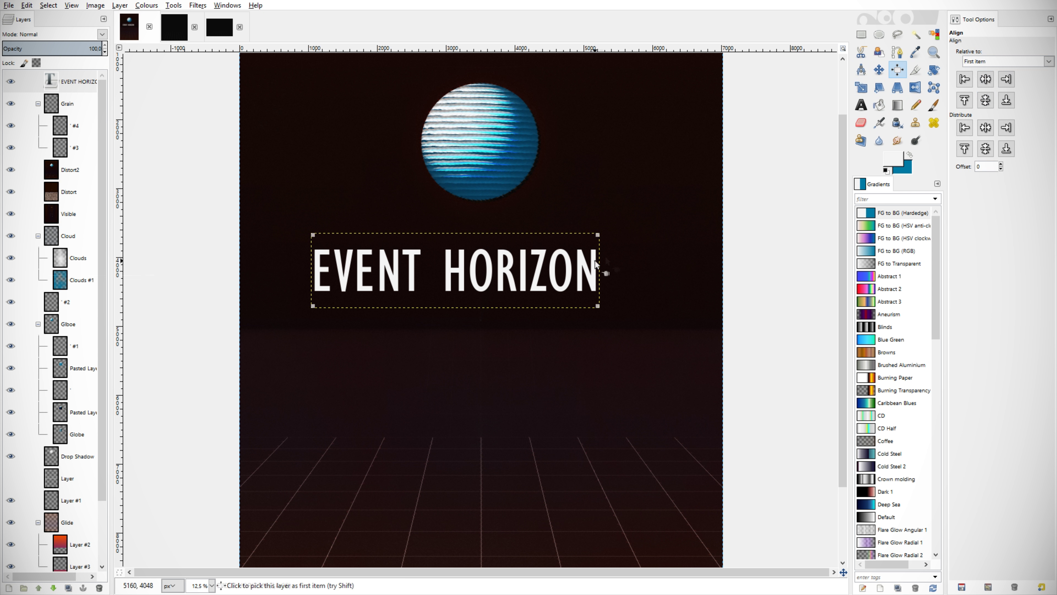
scroll(524, 370, "down", 2)
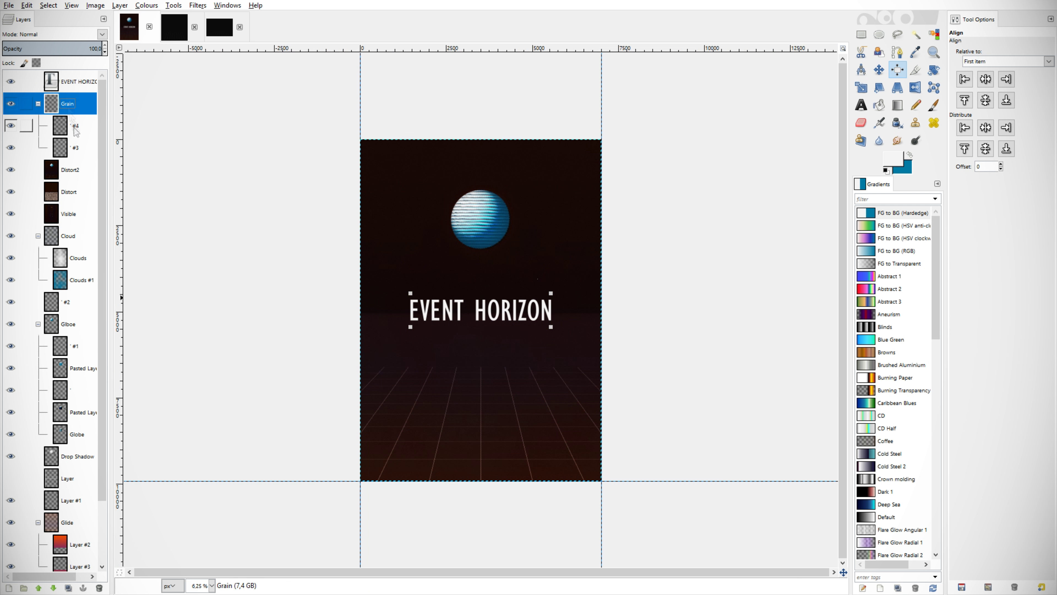
- Begin a free-form selection outlining a strip along the title's letter tops
key("shift+m")
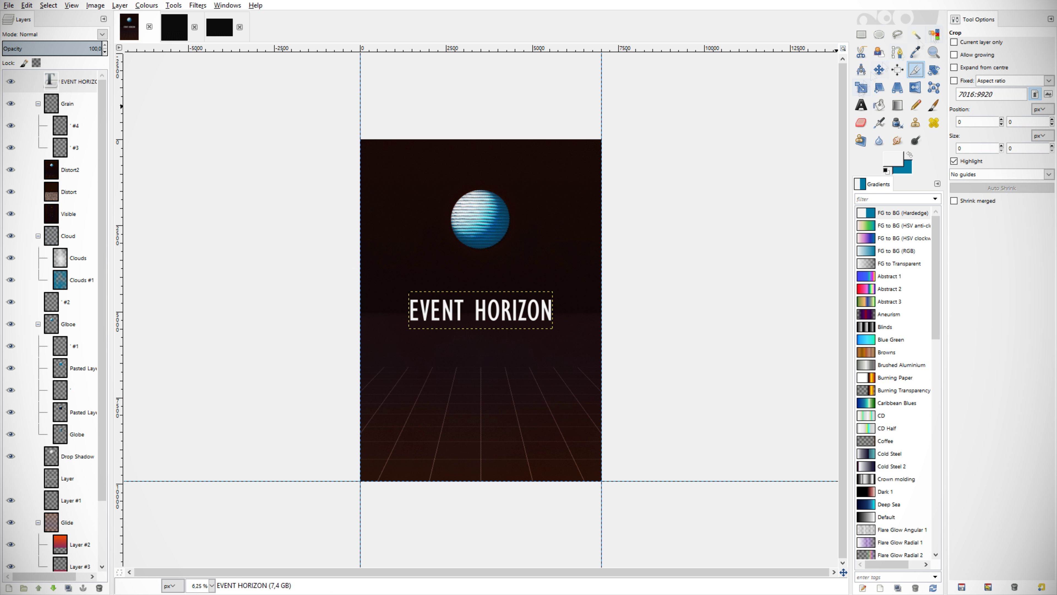
scroll(248, 307, "up", 10)
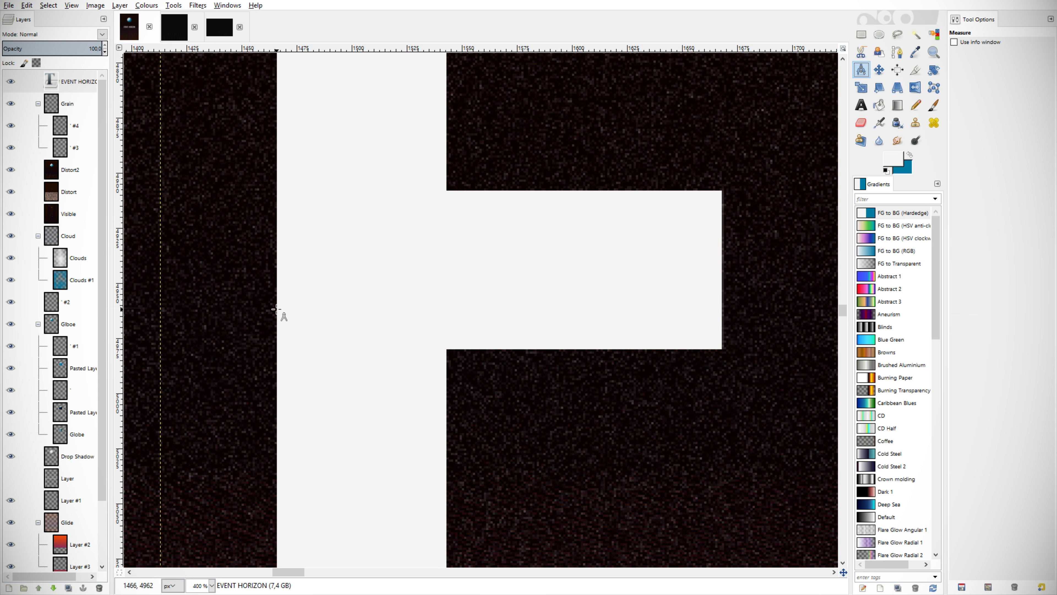
scroll(277, 309, "down", 7)
key("f")
scroll(525, 428, "up", 18)
key("ctrl+v")
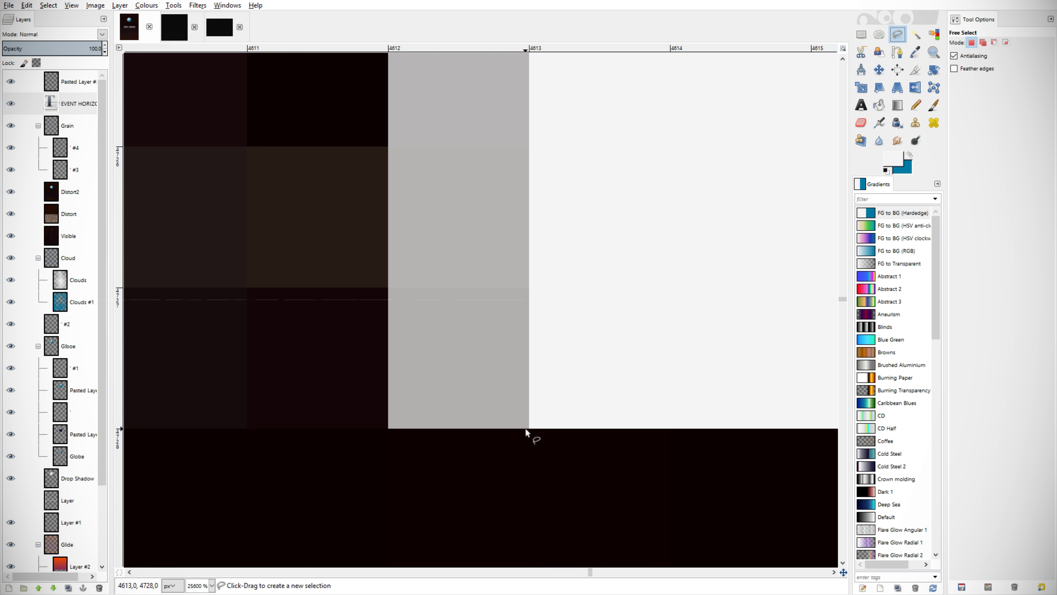
left_click(527, 429)
scroll(527, 429, "down", 3)
scroll(458, 431, "down", 4)
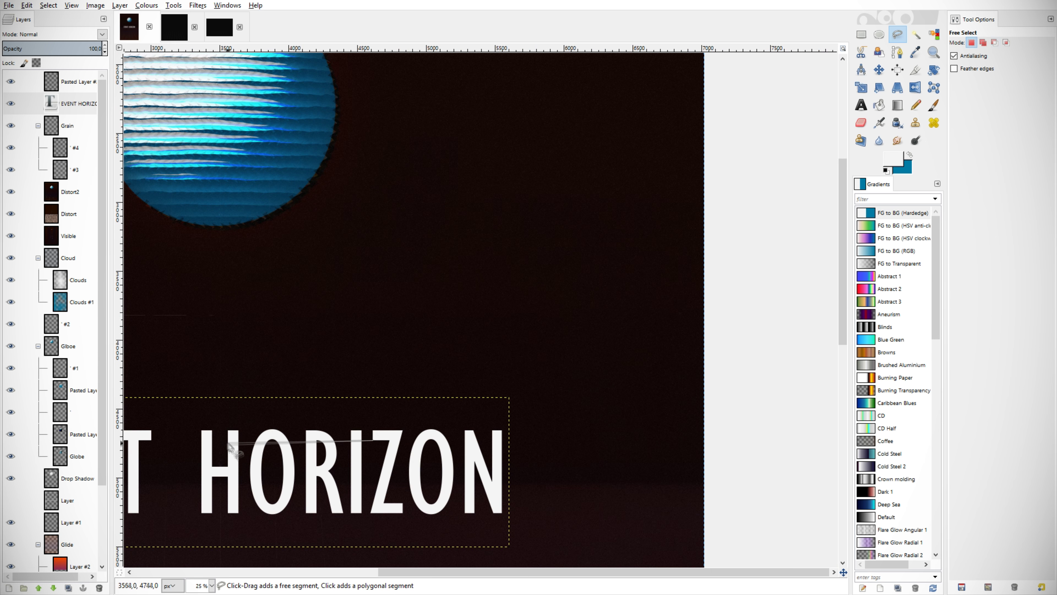
scroll(293, 426, "up", 4)
scroll(304, 479, "up", 2)
scroll(306, 481, "down", 10)
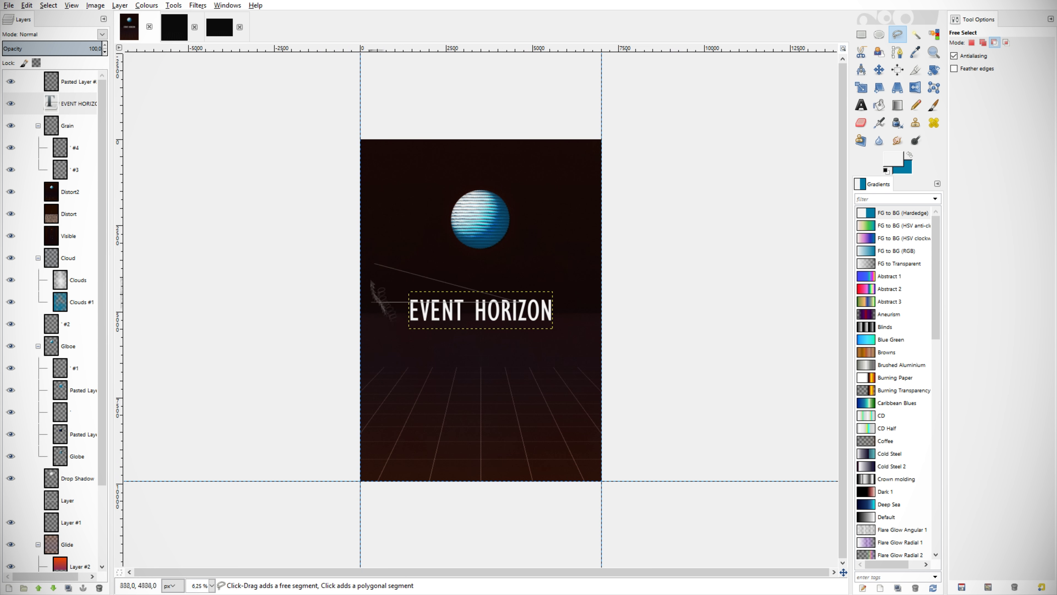
scroll(193, 303, "up", 8)
scroll(213, 289, "up", 3)
scroll(213, 288, "down", 8)
scroll(225, 125, "up", 8)
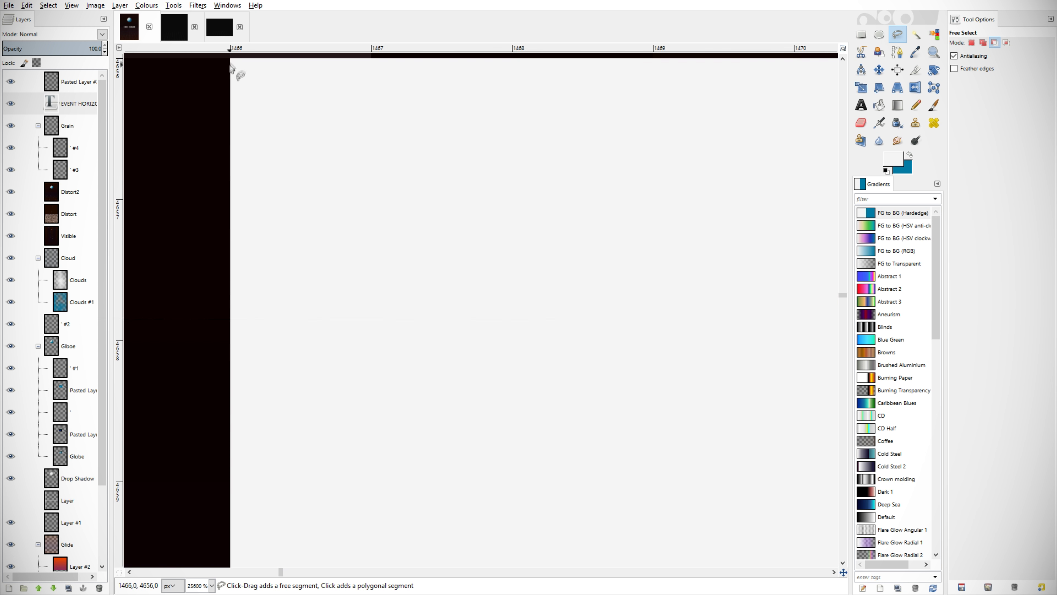
- Finish the letter-top strip and fill it white on new layer #5
left_click(233, 68)
scroll(233, 69, "down", 8)
scroll(474, 236, "down", 4)
scroll(458, 244, "up", 5)
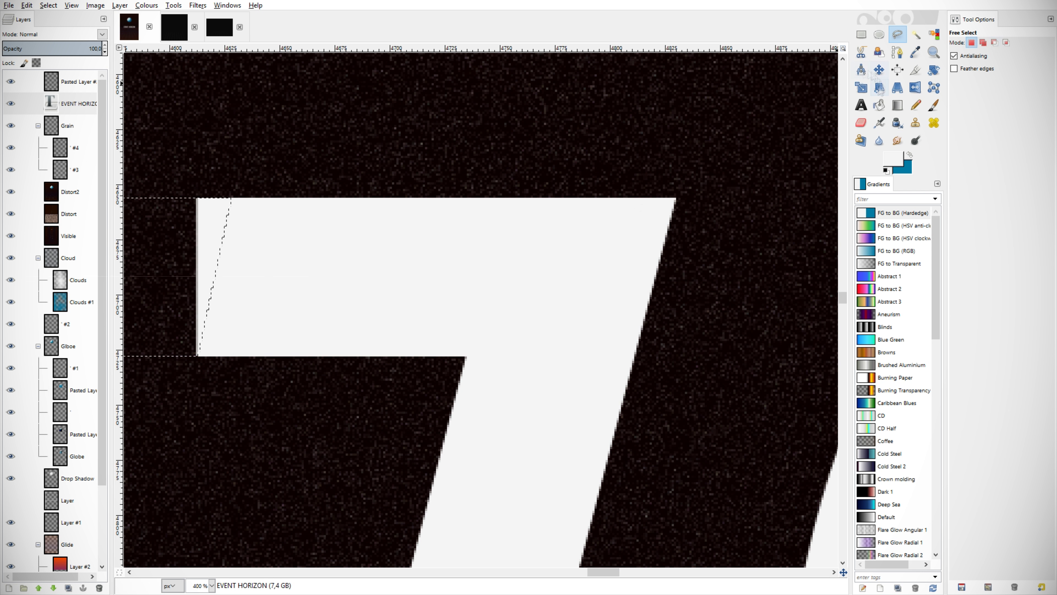
key("shift+b")
scroll(243, 295, "down", 5)
scroll(243, 295, "down", 3)
key("Page_Up")
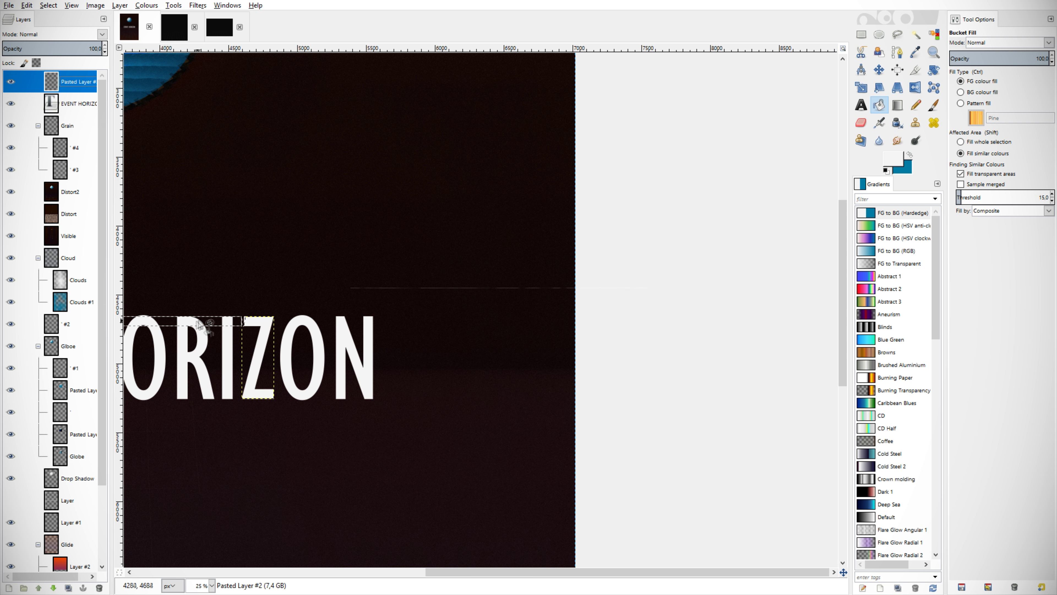
key("shift+ctrl+n")
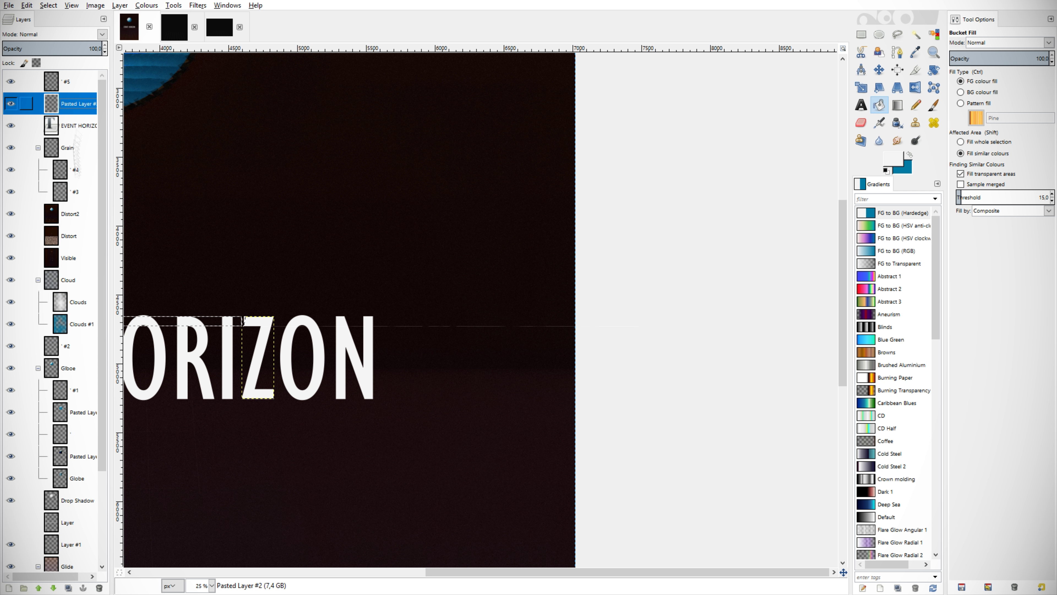
scroll(243, 320, "down", 1)
scroll(537, 466, "up", 2)
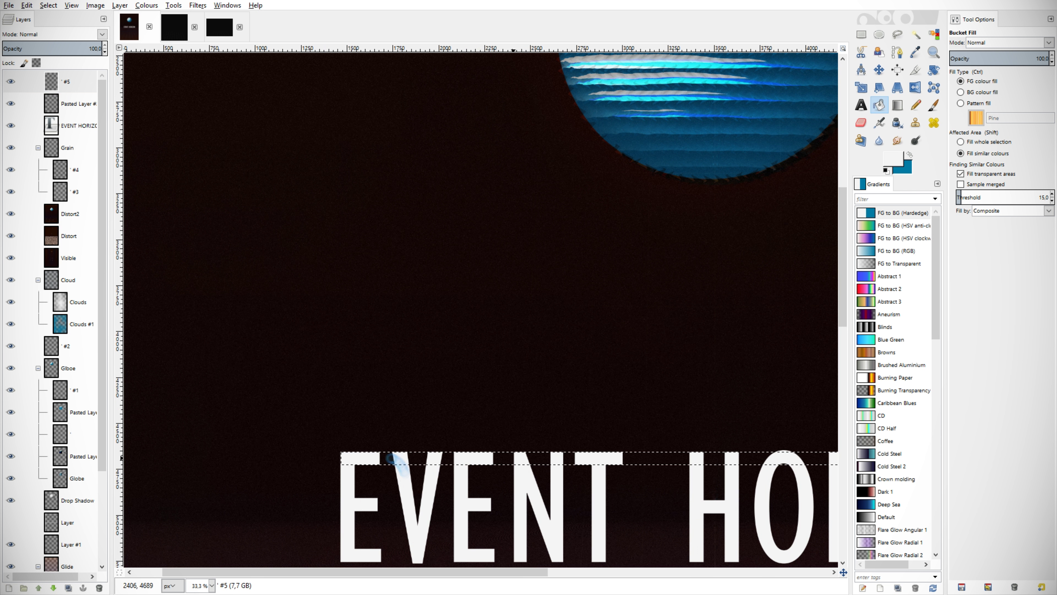
scroll(349, 455, "down", 2)
scroll(616, 390, "up", 1)
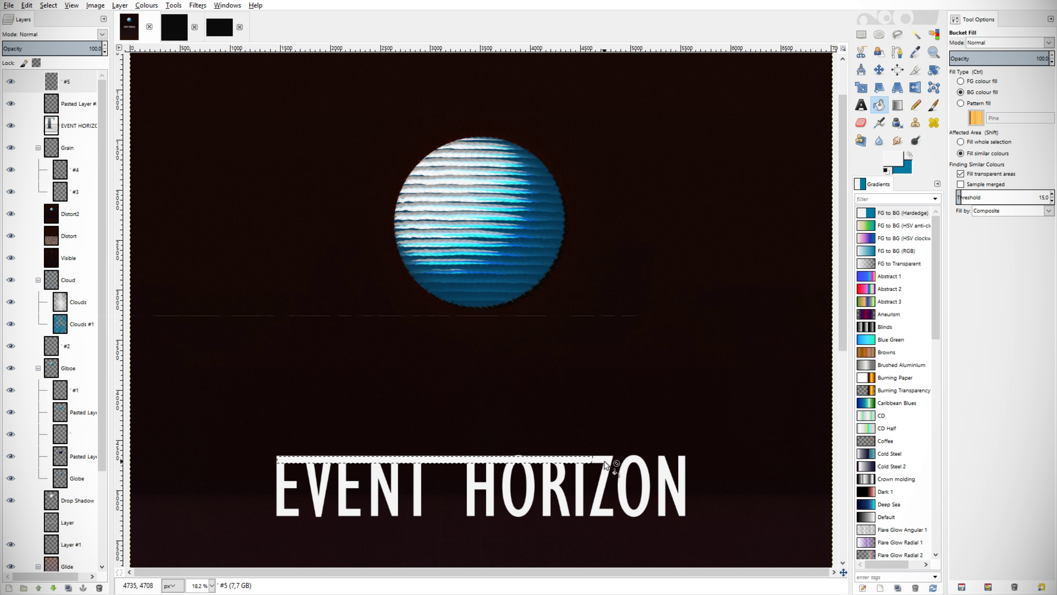
scroll(585, 471, "up", 2)
scroll(585, 471, "up", 3)
left_click(82, 127)
- Erase the top bar's overspill and clear the selection around the title
key("shift+e")
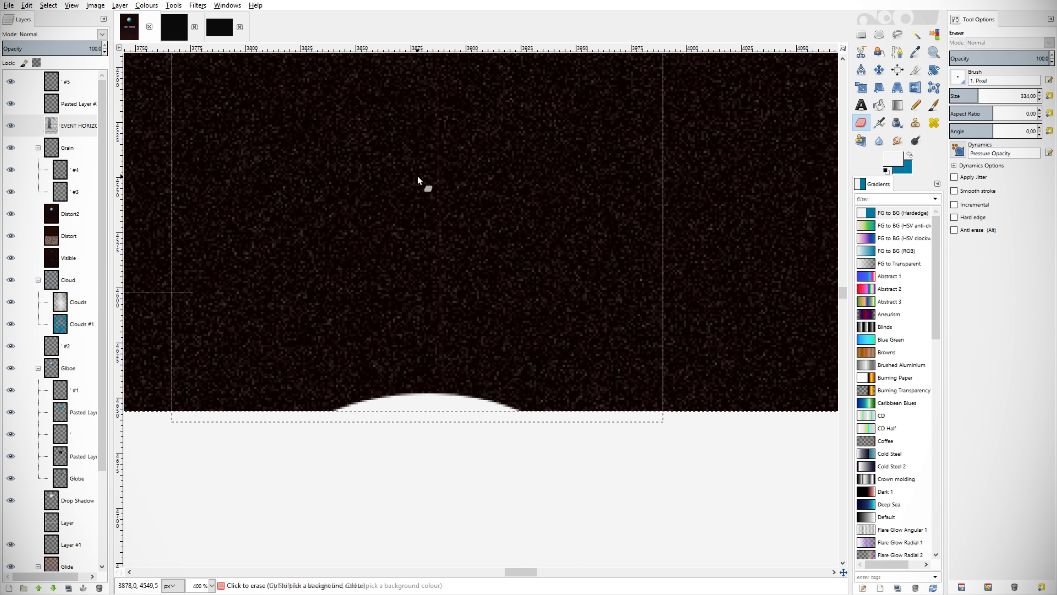
scroll(543, 324, "down", 5)
scroll(536, 278, "down", 1)
scroll(535, 279, "down", 3)
key("r")
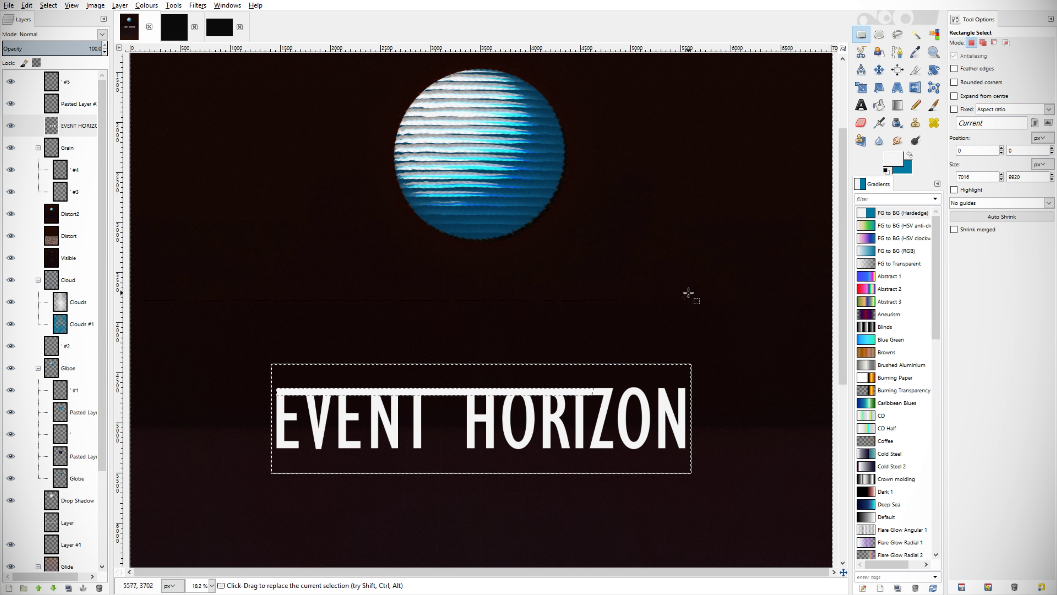
key("minus")
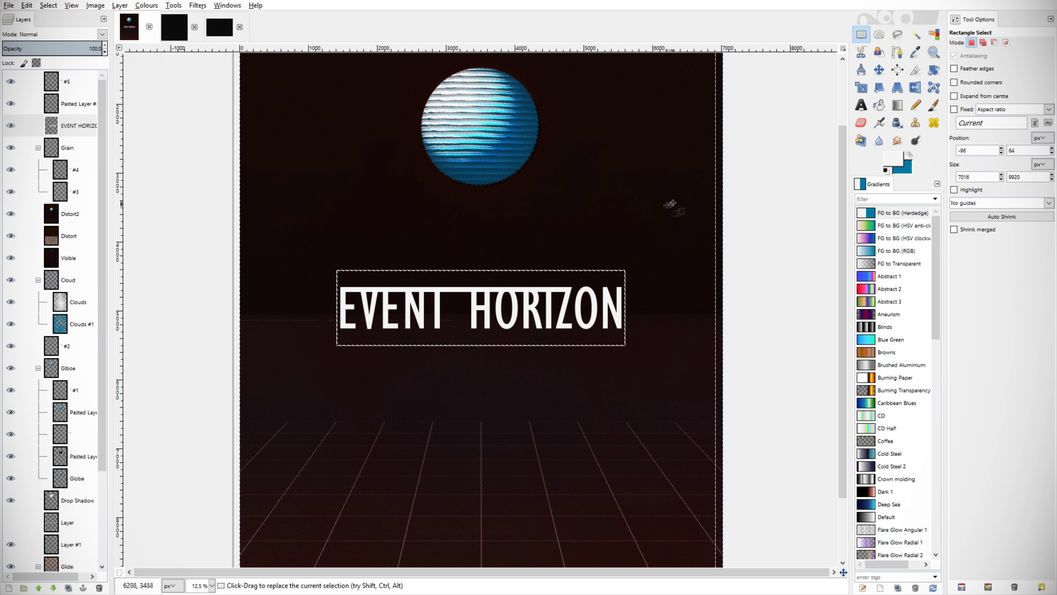
left_click(672, 201)
scroll(594, 299, "up", 4)
scroll(594, 299, "up", 6)
- Outline a free-form underline shape extending from the Z
key("f")
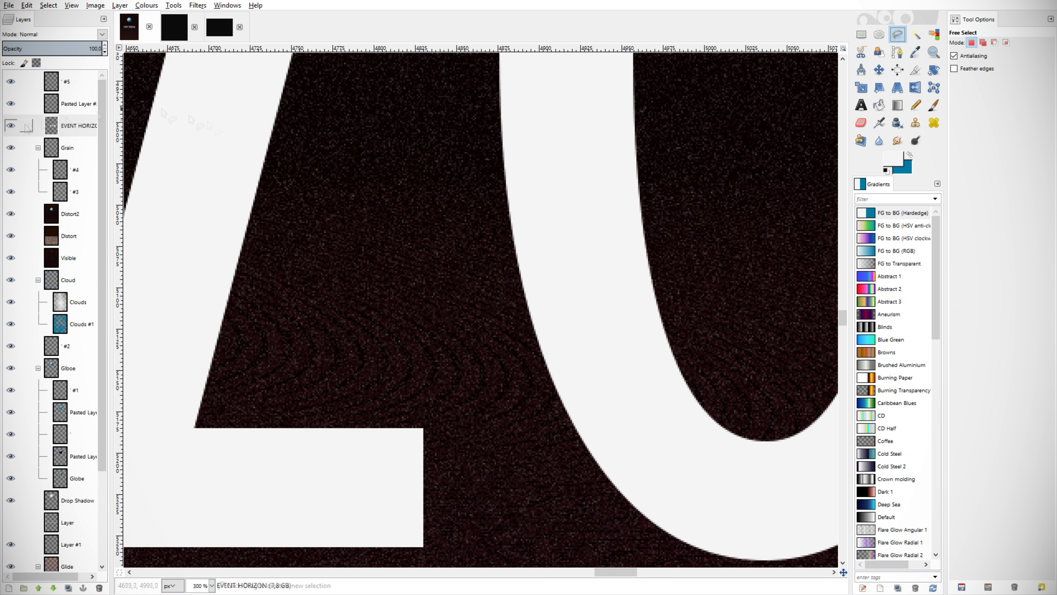
key("Home")
scroll(344, 289, "up", 4)
scroll(344, 290, "up", 1)
scroll(444, 271, "down", 4)
scroll(630, 367, "up", 3)
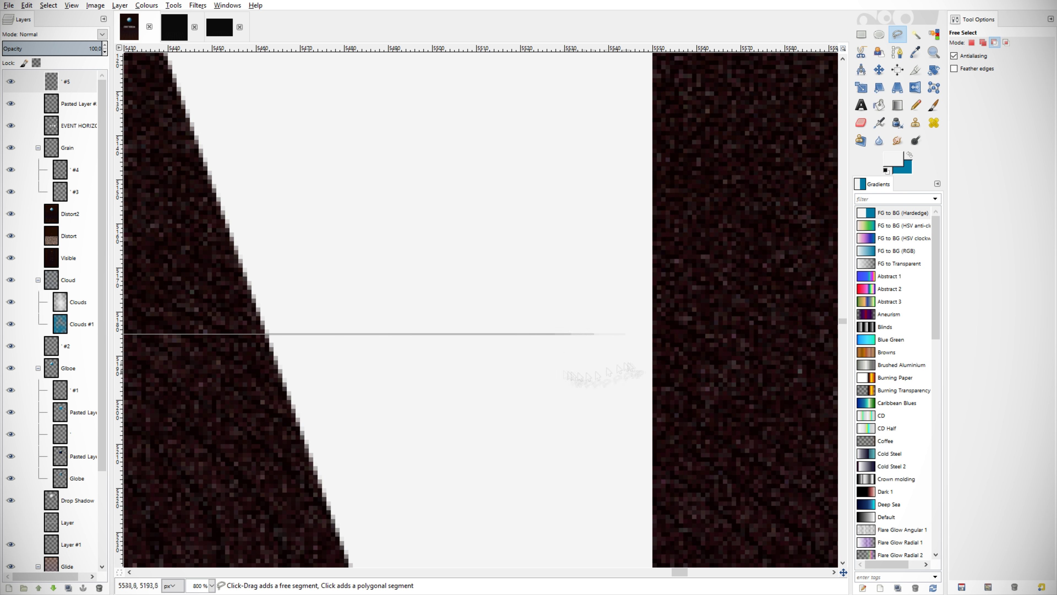
scroll(653, 362, "down", 5)
scroll(665, 398, "down", 10)
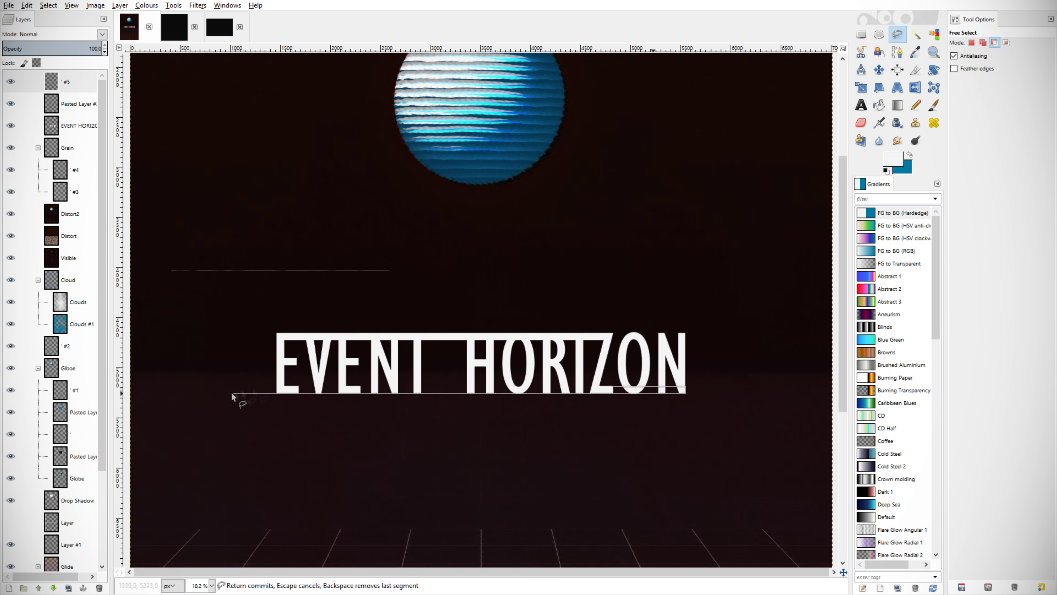
scroll(651, 439, "up", 8)
left_click(739, 367)
key("Return")
left_click(880, 109)
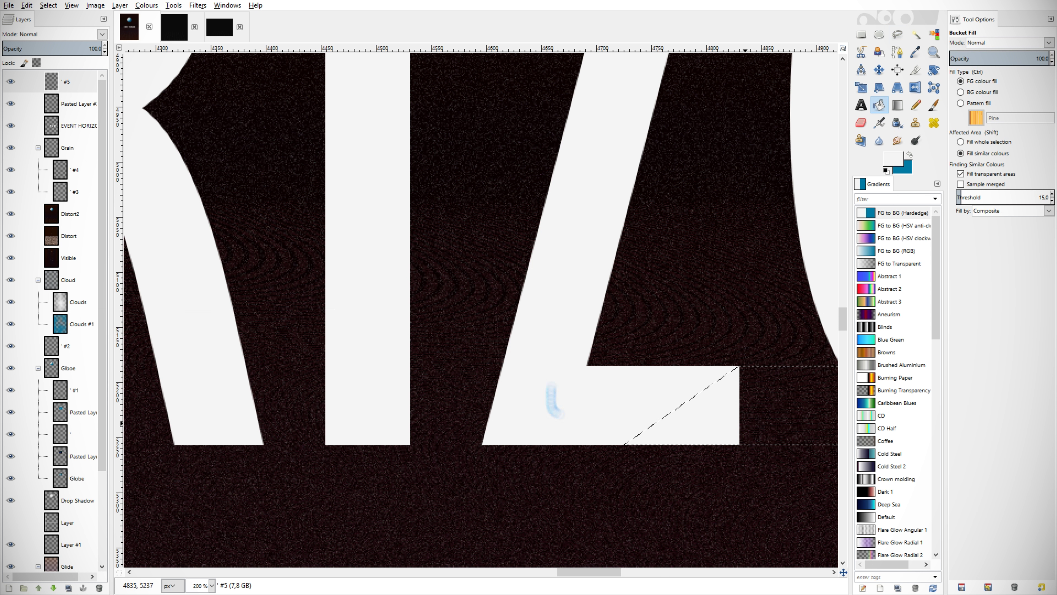
- Erase the underline's overspill, deselect, and make EVENT HORIZON the active layer
scroll(585, 378, "up", 2)
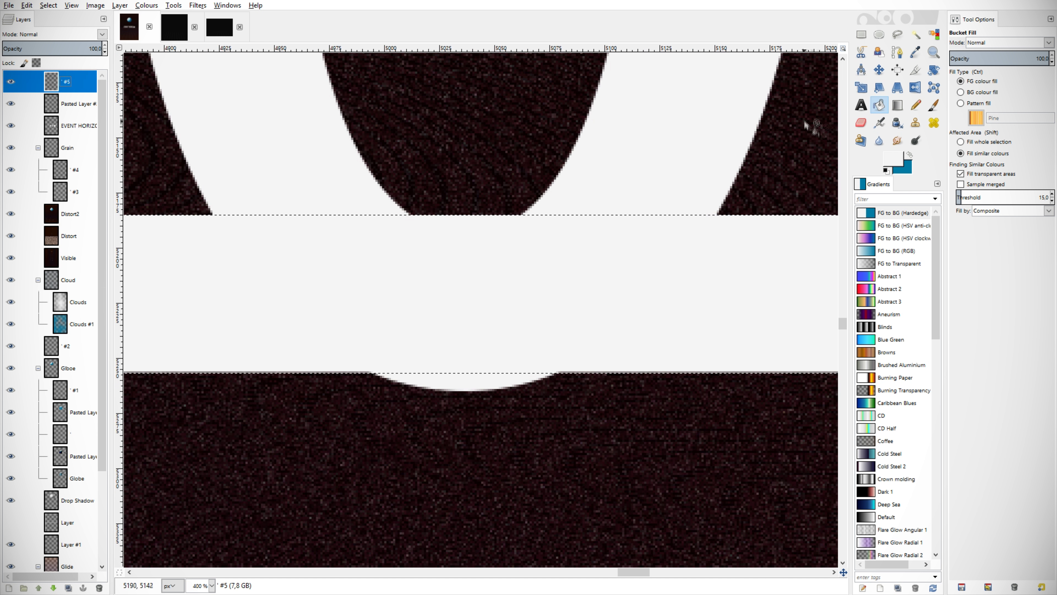
key("shift+e")
scroll(384, 224, "down", 5)
scroll(492, 515, "down", 3)
key("r")
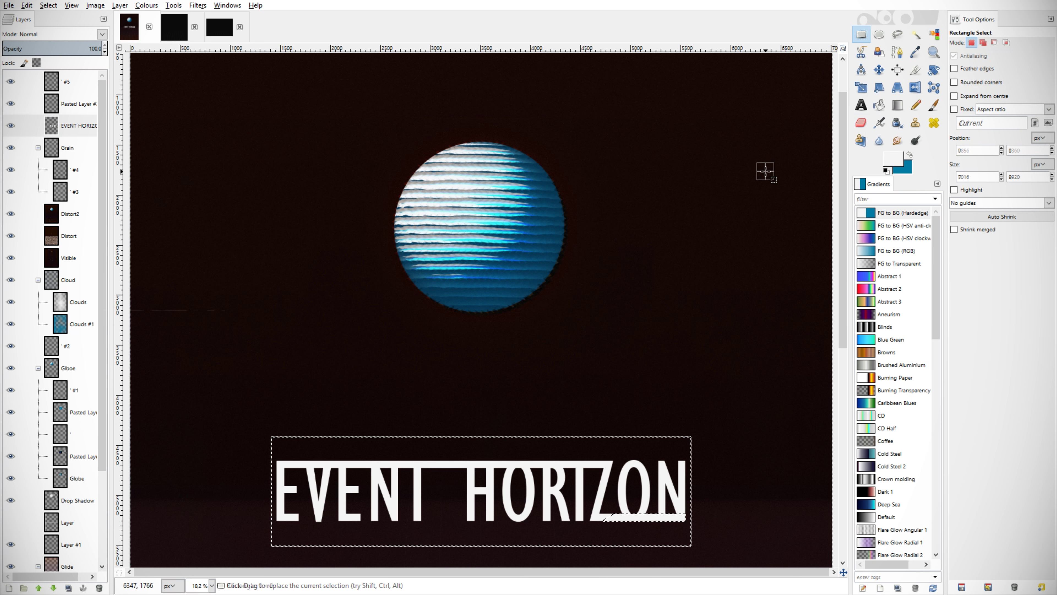
scroll(297, 234, "down", 3)
left_click(293, 313)
left_click(86, 127)
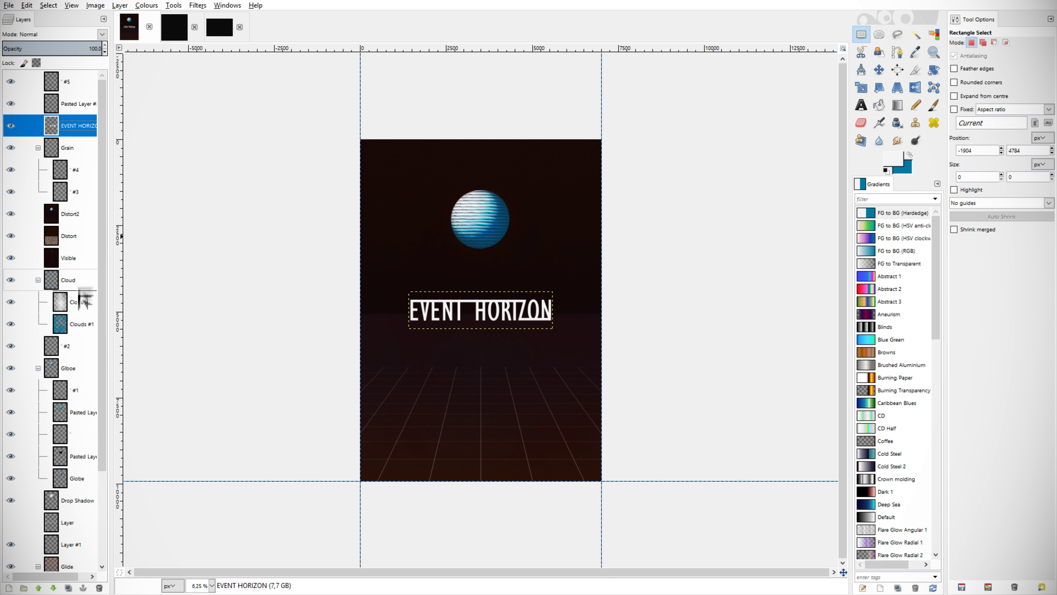
- Move the EVENT HORIZON layer below Visible with layer #5 just above it
left_click_drag(81, 292, 79, 269)
left_click_drag(67, 81, 75, 243)
key("grave")
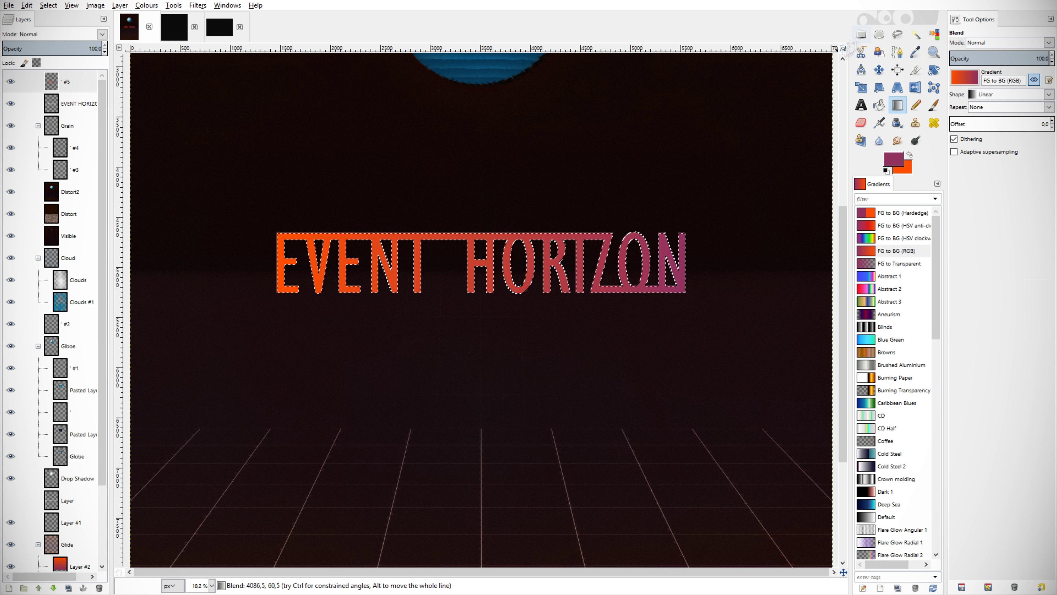
- Blend the title lettering from orange to purple, then reselect the EVENT HORIZON layer
left_click_drag(66, 49, 41, 49)
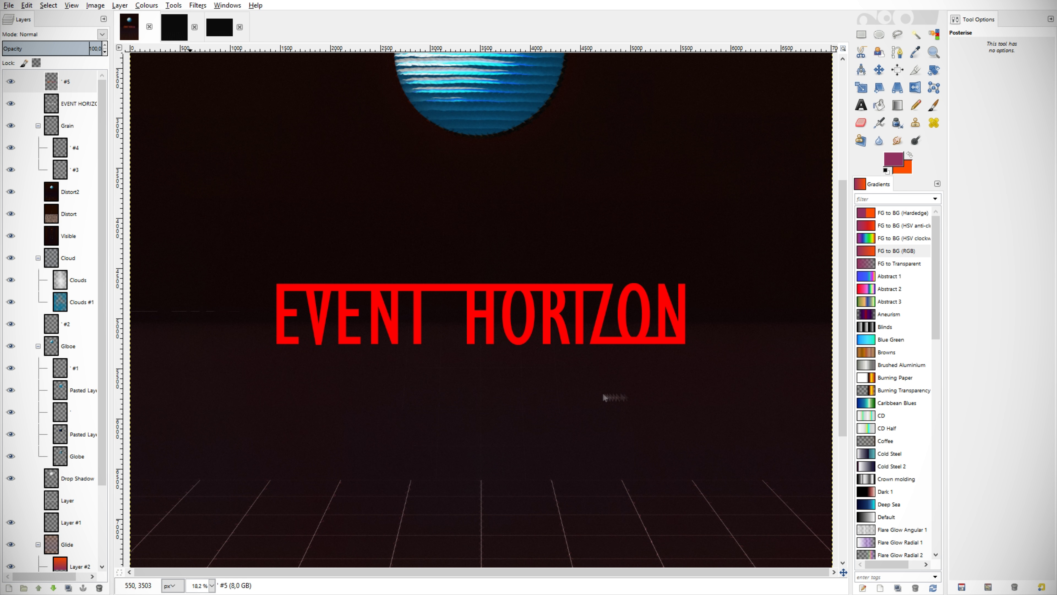
scroll(584, 395, "down", 1)
left_click(77, 103)
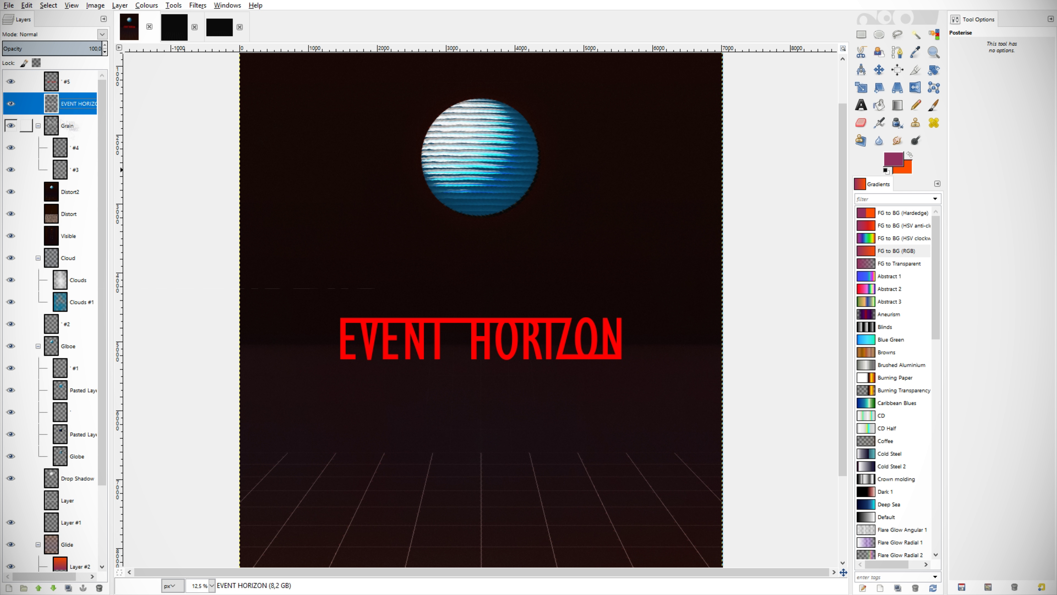
- Drag layer #5, the Grain group and EVENT HORIZON into their new stacking order
left_click_drag(66, 81, 71, 237)
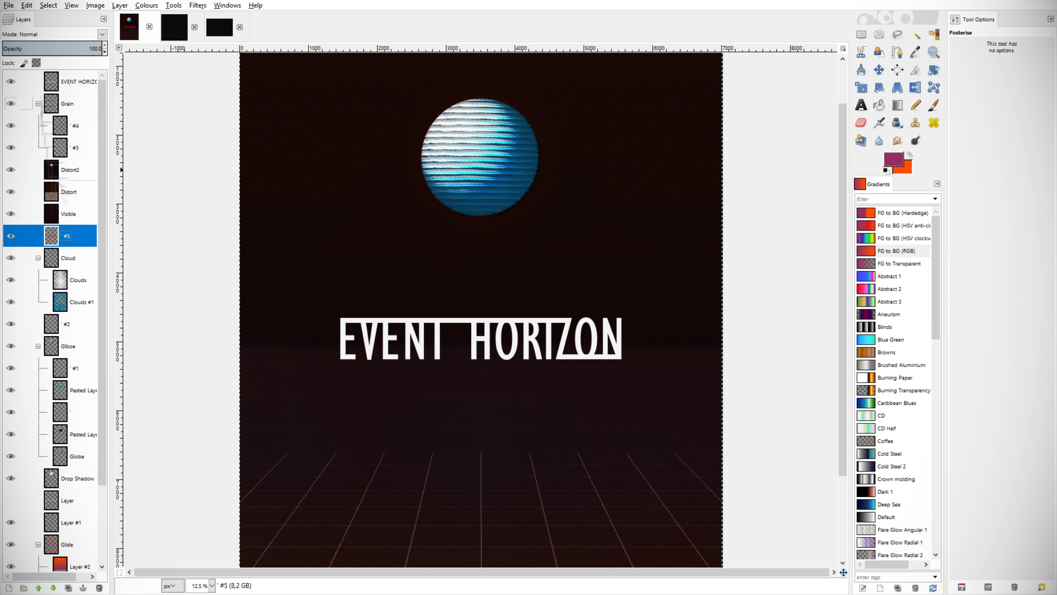
left_click_drag(43, 99, 72, 232)
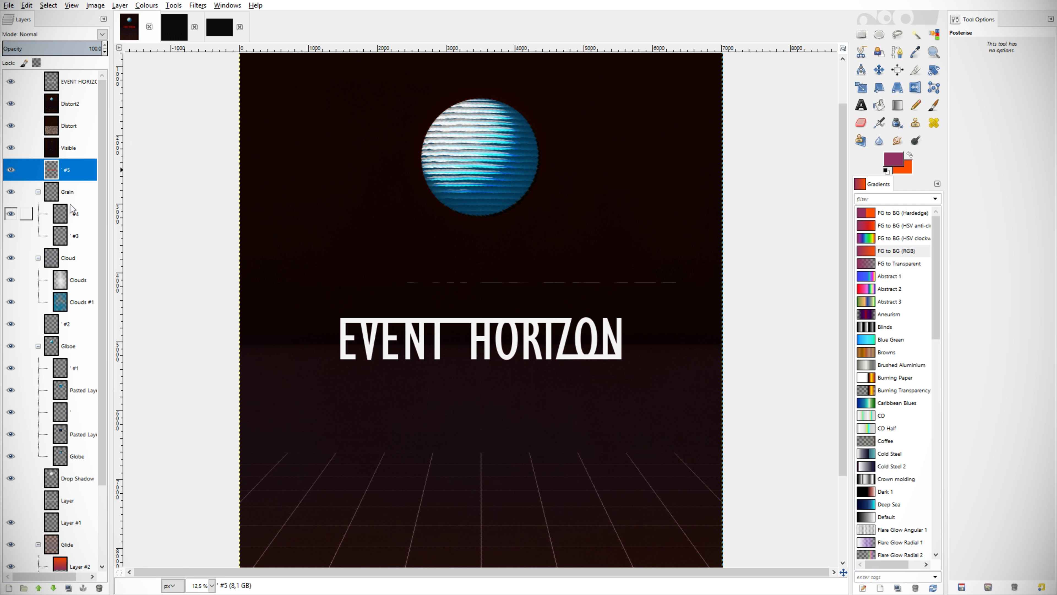
mouse_move(71, 81)
left_mouse_down()
mouse_move(69, 179)
mouse_move(67, 75)
left_mouse_up()
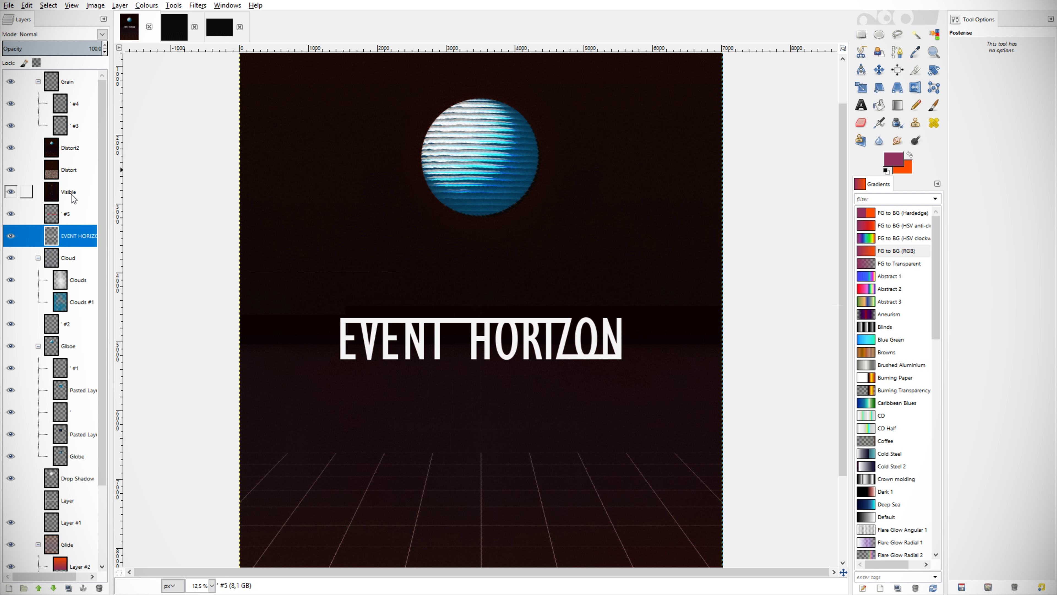
scroll(316, 273, "down", 2)
scroll(309, 295, "up", 1)
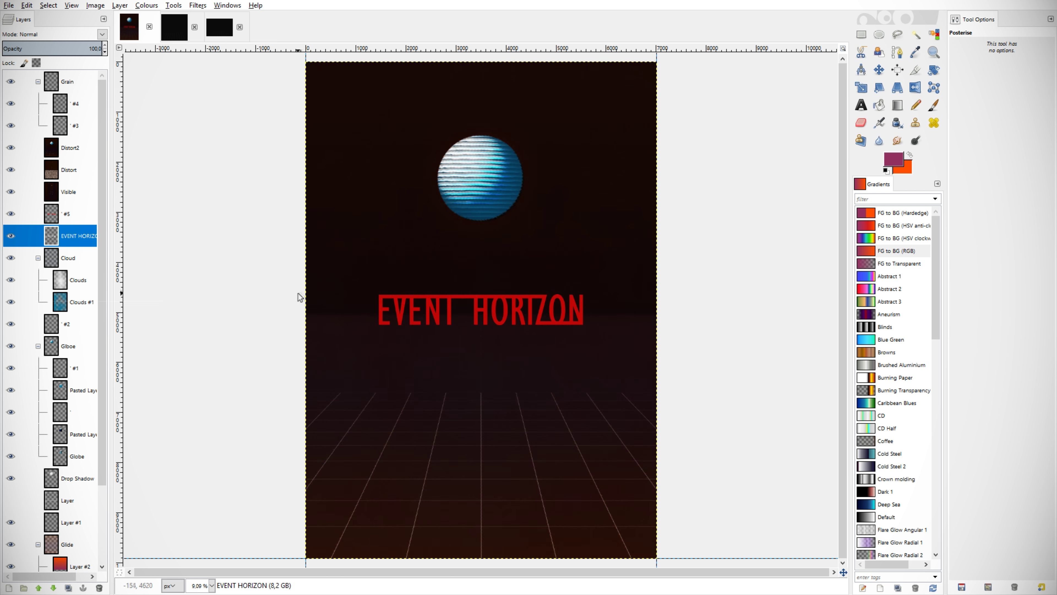